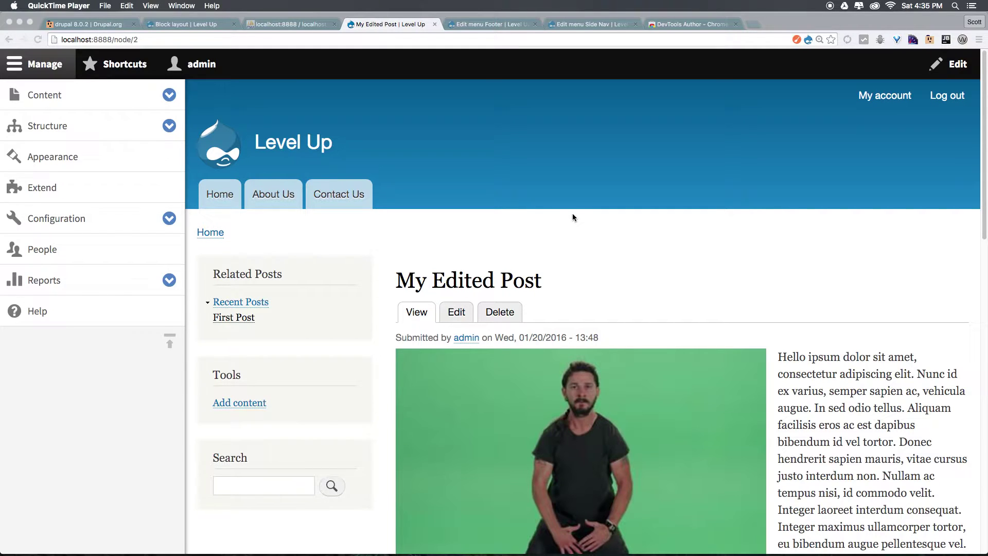
# Go from Extend to Drupal's Install new module page.
pyautogui.click(500, 242)
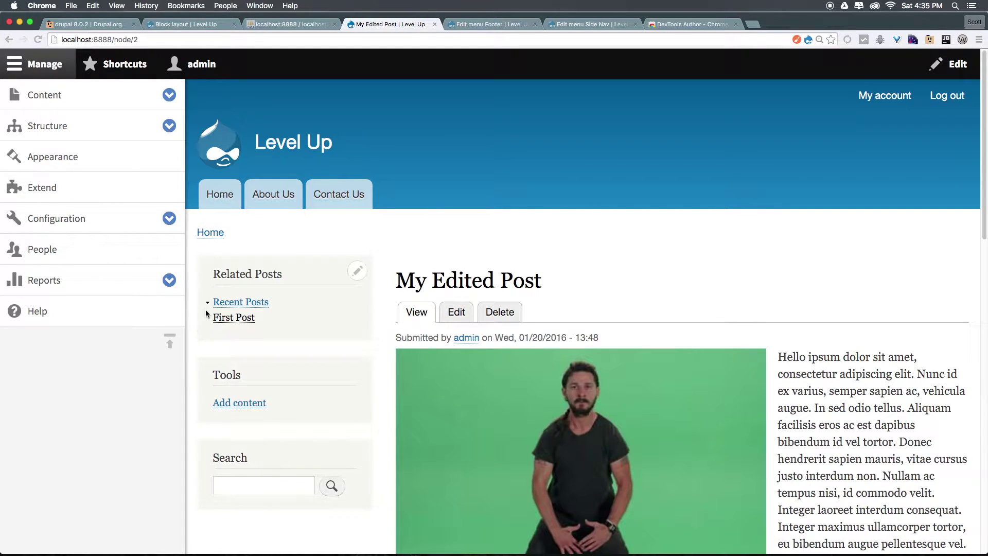
pyautogui.click(140, 186)
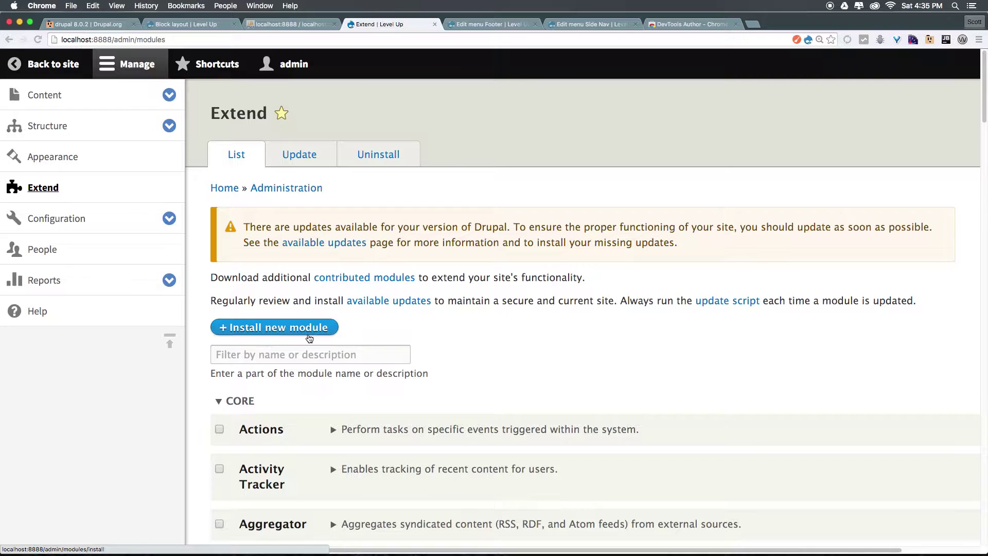
pyautogui.click(309, 329)
# Review the example archive and URL, then open drupal.org's module listing in a new tab.
pyautogui.moveTo(279, 332); pyautogui.dragTo(302, 335)
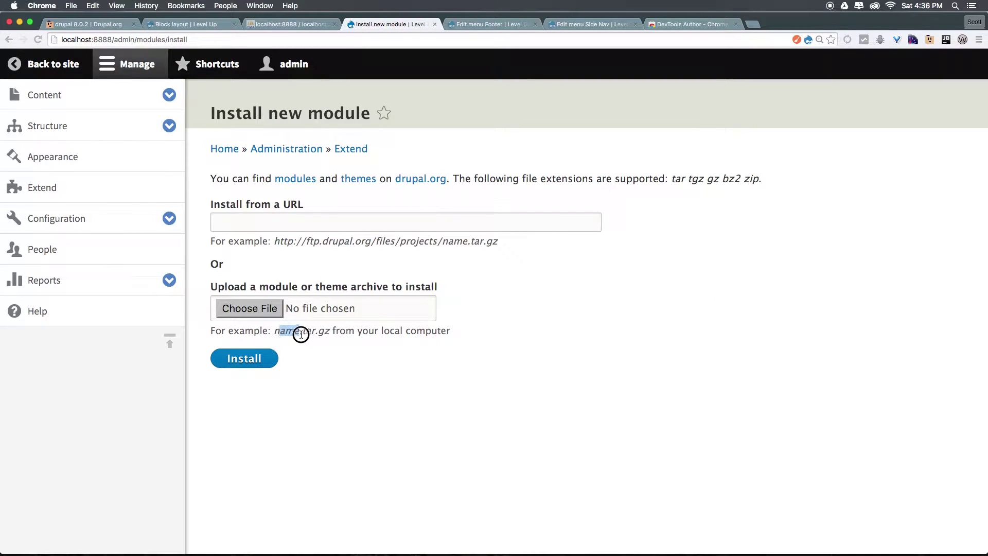
pyautogui.click(503, 250)
pyautogui.moveTo(334, 249); pyautogui.dragTo(287, 238)
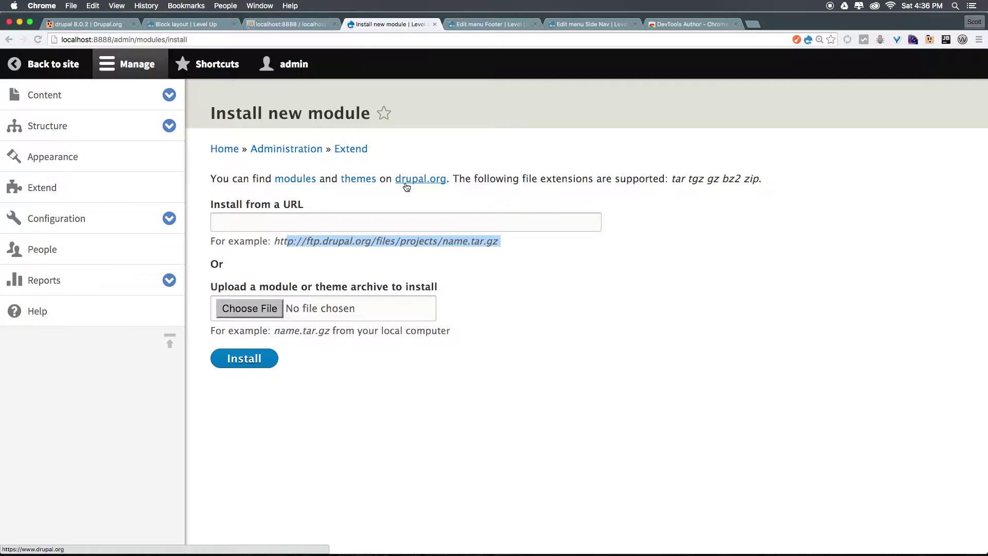
pyautogui.keyDown('super'); pyautogui.click(287, 183); pyautogui.keyUp('super')
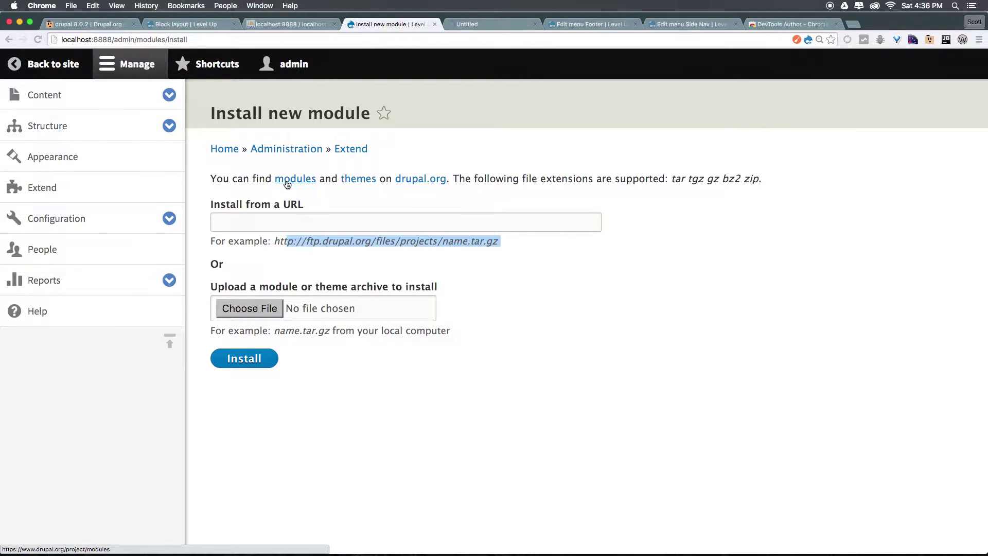
# Search drupal.org modules for 'pathauto' and locate Pathauto in the results.
pyautogui.click(494, 26)
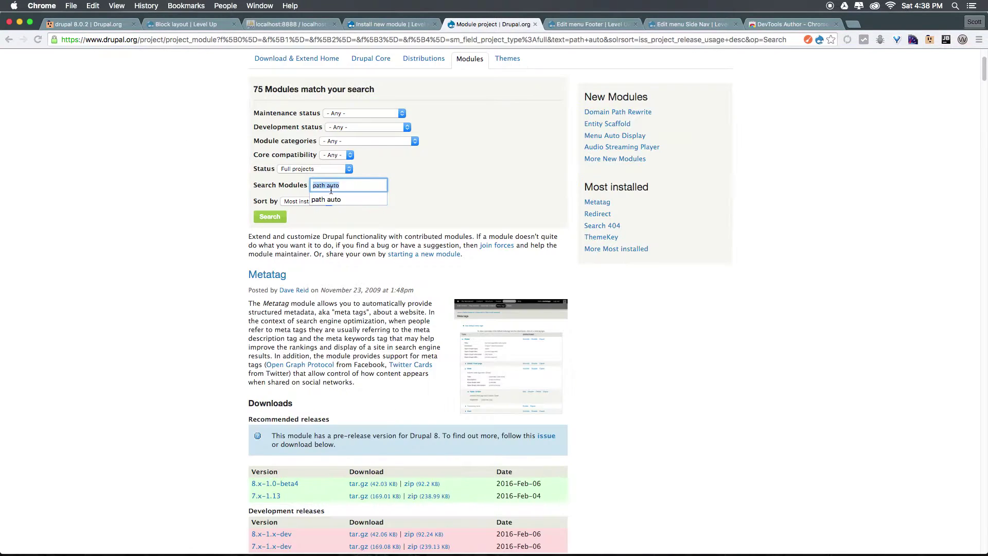
pyautogui.press('BackSpace')
pyautogui.write('pathau')
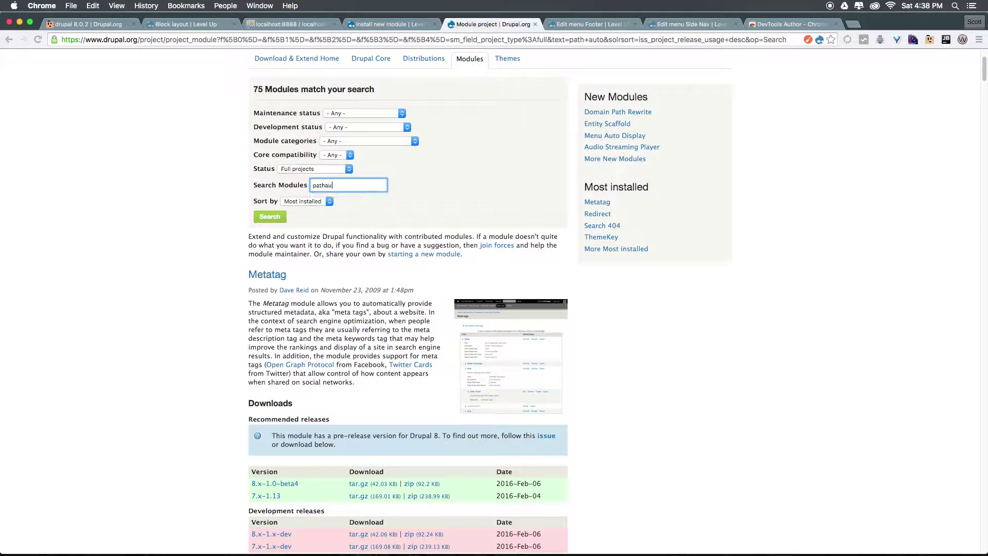
pyautogui.write('to')
pyautogui.press('Return')
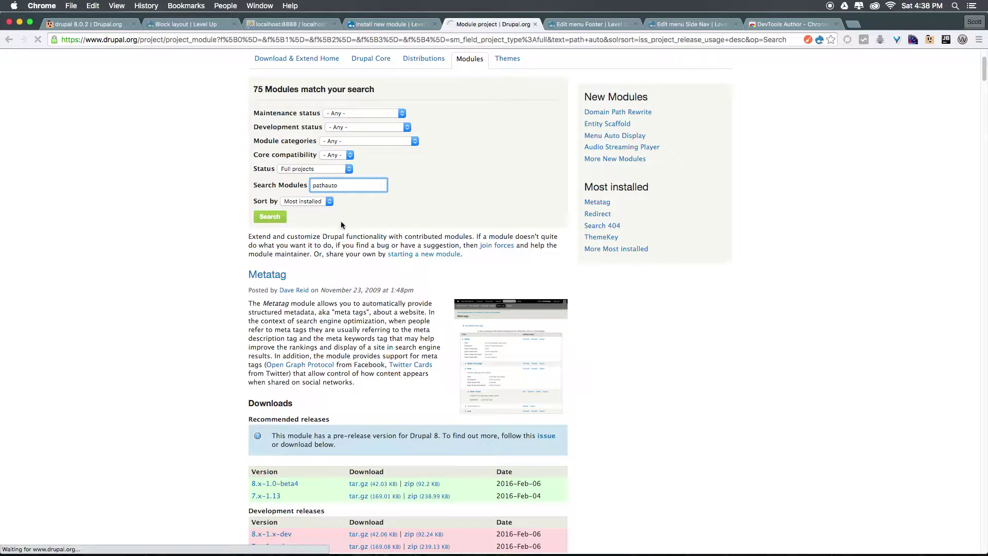
pyautogui.scroll(-7, 327, 428)
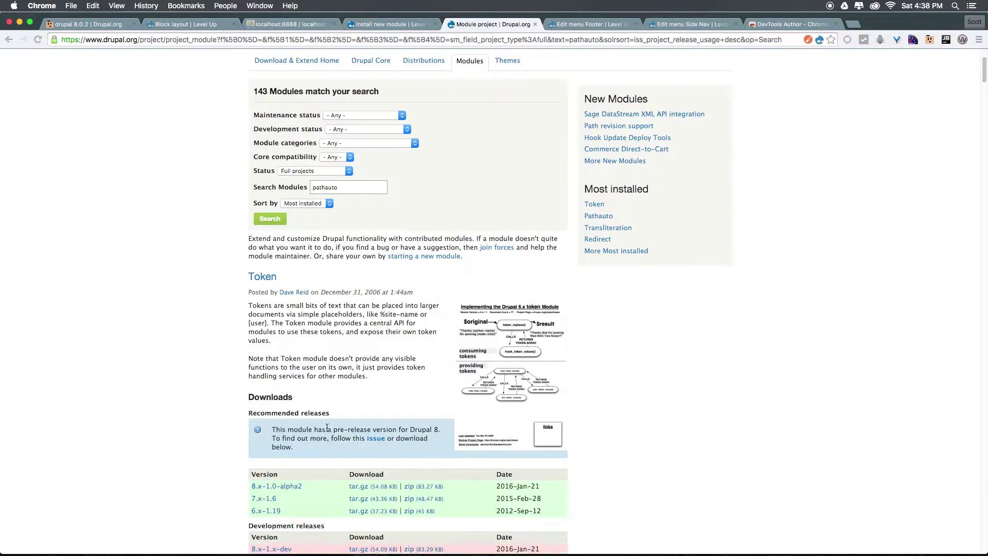
pyautogui.scroll(-10, 327, 427)
pyautogui.scroll(-4, 326, 425)
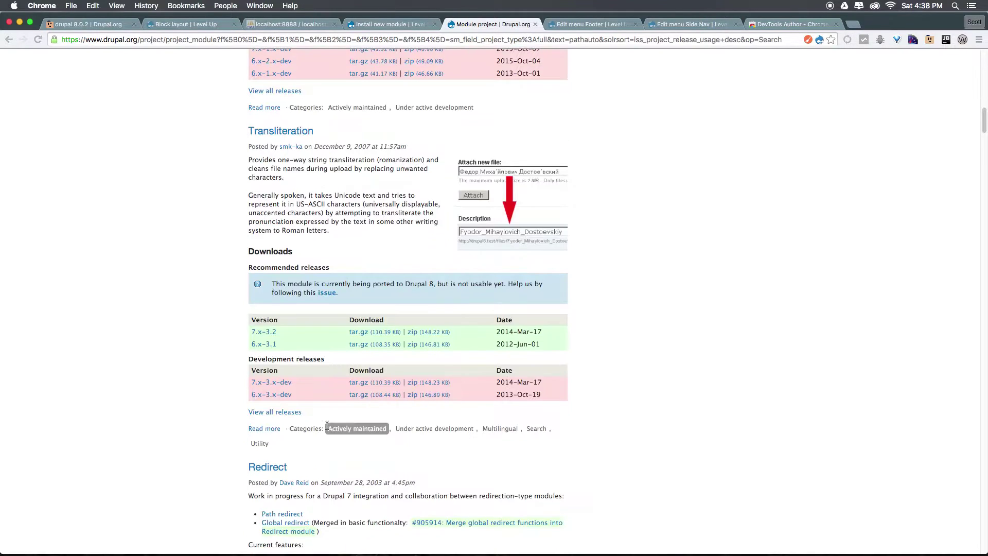
pyautogui.scroll(6, 326, 425)
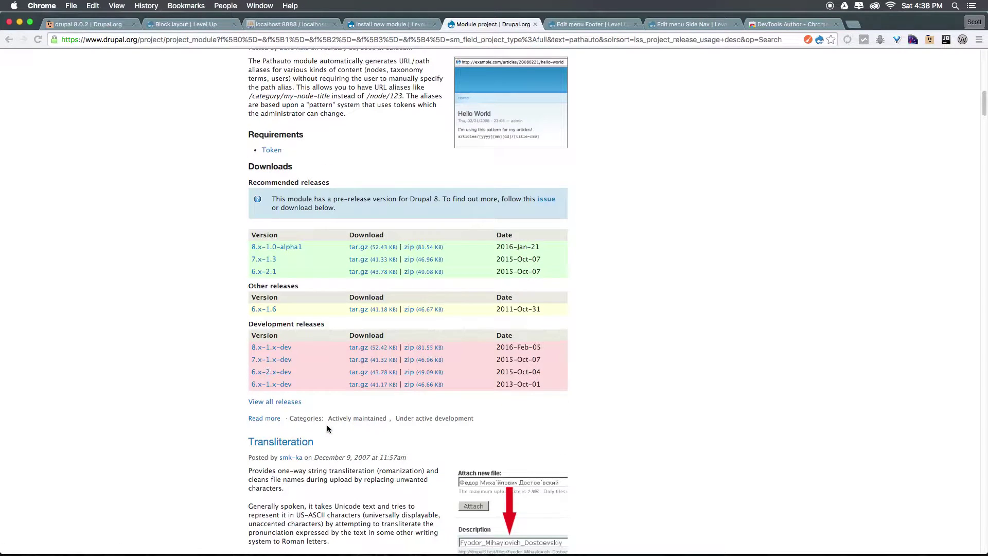
pyautogui.press('super+f')
pyautogui.write('pathauto')
pyautogui.scroll(-1, 319, 422)
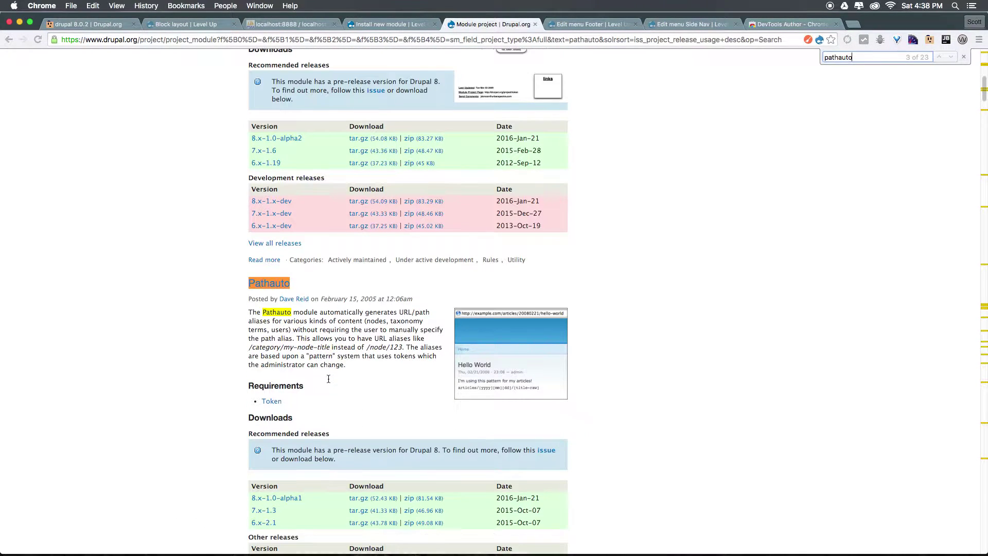
# Open the Pathauto project page and copy its 8.x-1.0-alpha1 tar.gz link address.
pyautogui.keyDown('super'); pyautogui.click(266, 292); pyautogui.keyUp('super')
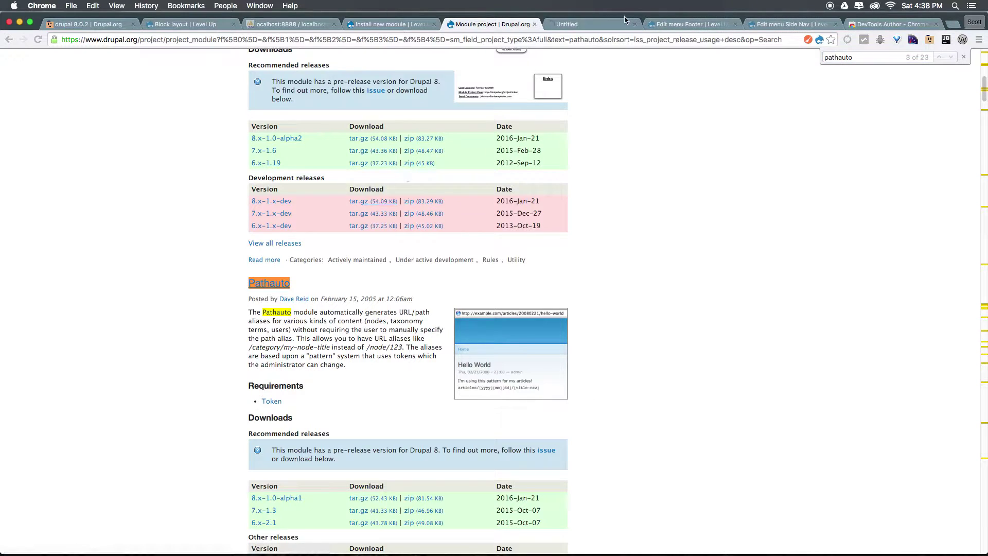
pyautogui.click(586, 24)
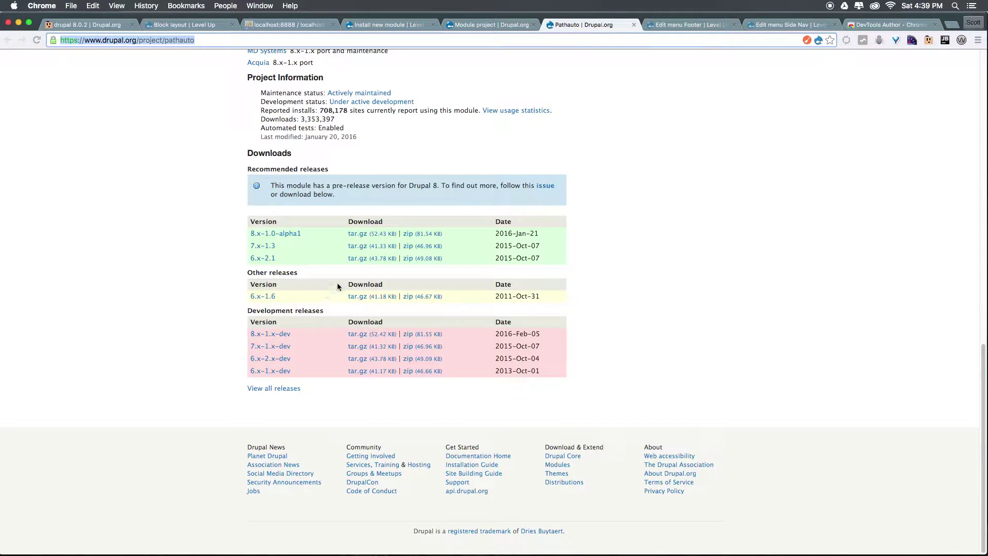
pyautogui.rightClick(360, 237)
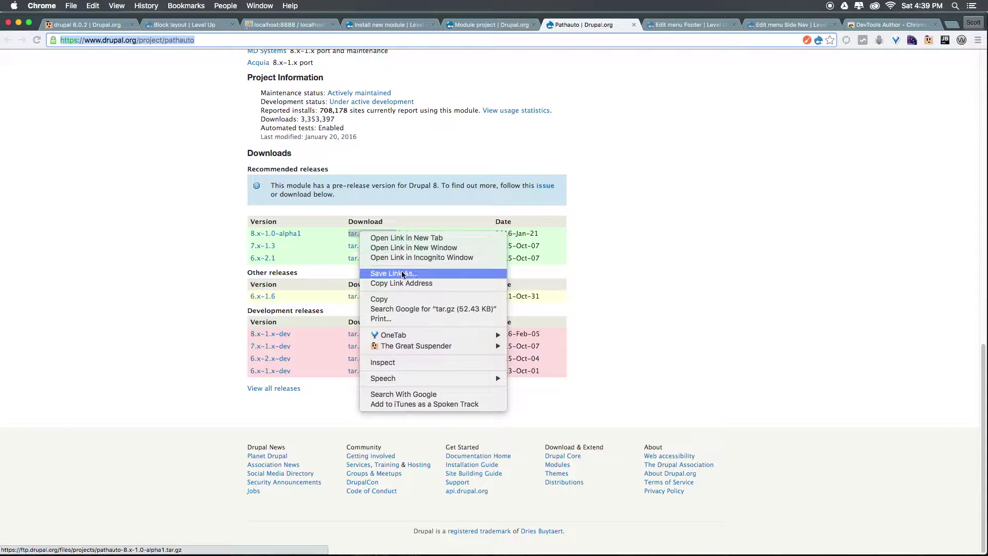
pyautogui.click(403, 284)
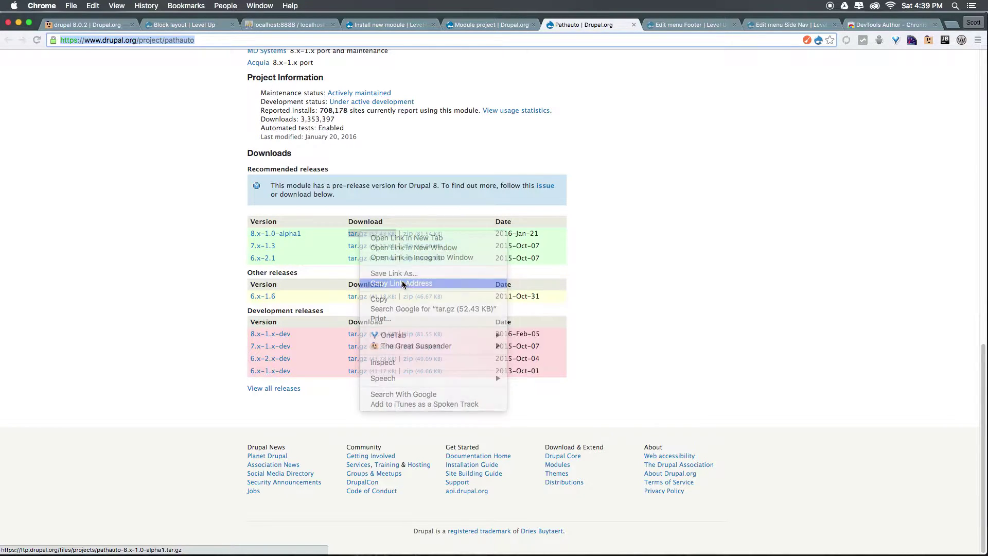
# Install Pathauto from the pasted 8.x-1.0-alpha1 tar.gz URL via Install from a URL.
pyautogui.click(382, 26)
pyautogui.press('super+v')
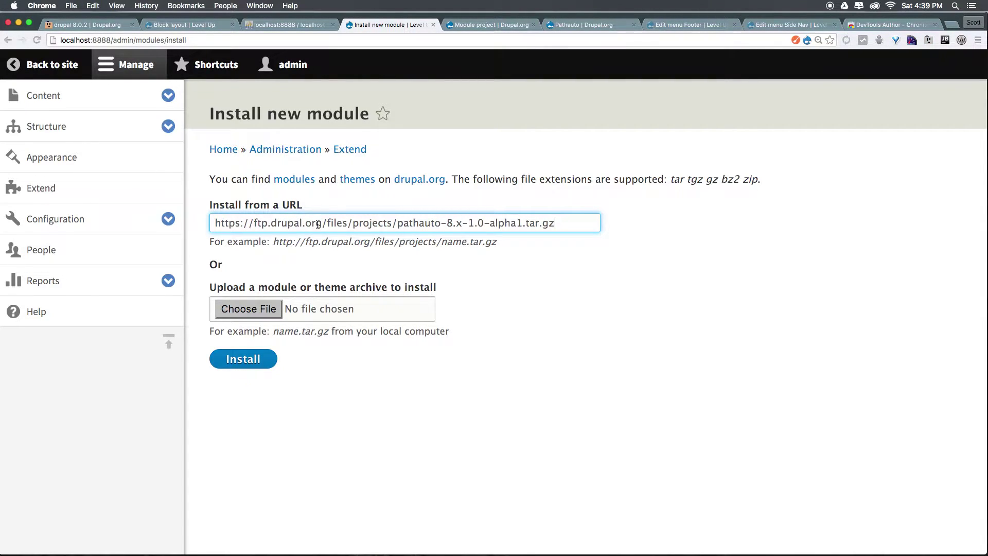
pyautogui.doubleClick(373, 225)
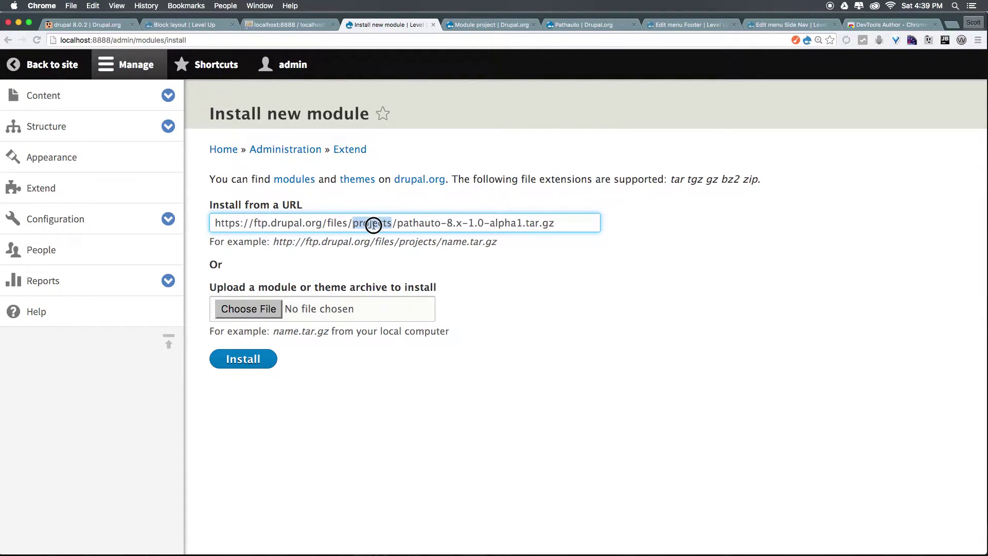
pyautogui.click(399, 225)
pyautogui.moveTo(398, 225); pyautogui.dragTo(446, 225)
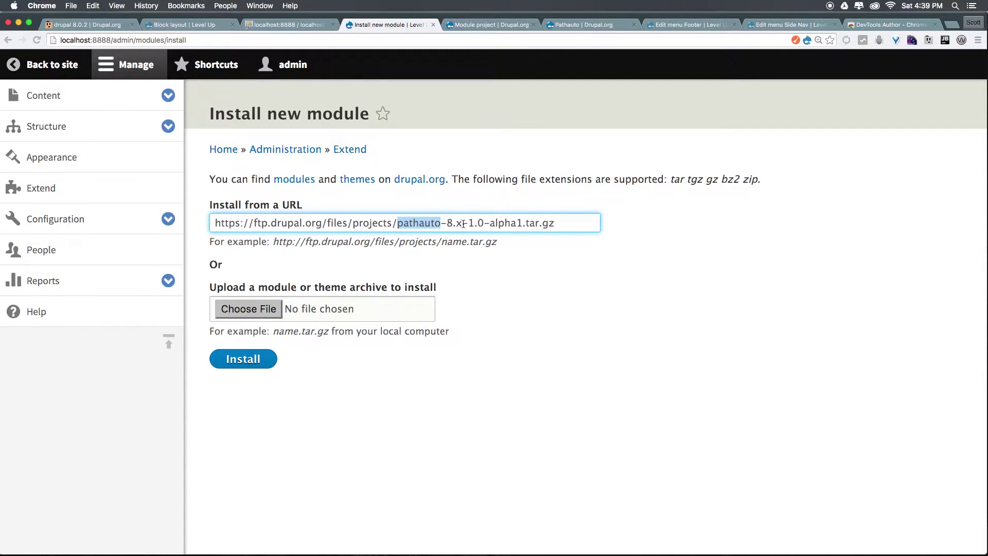
pyautogui.click(566, 227)
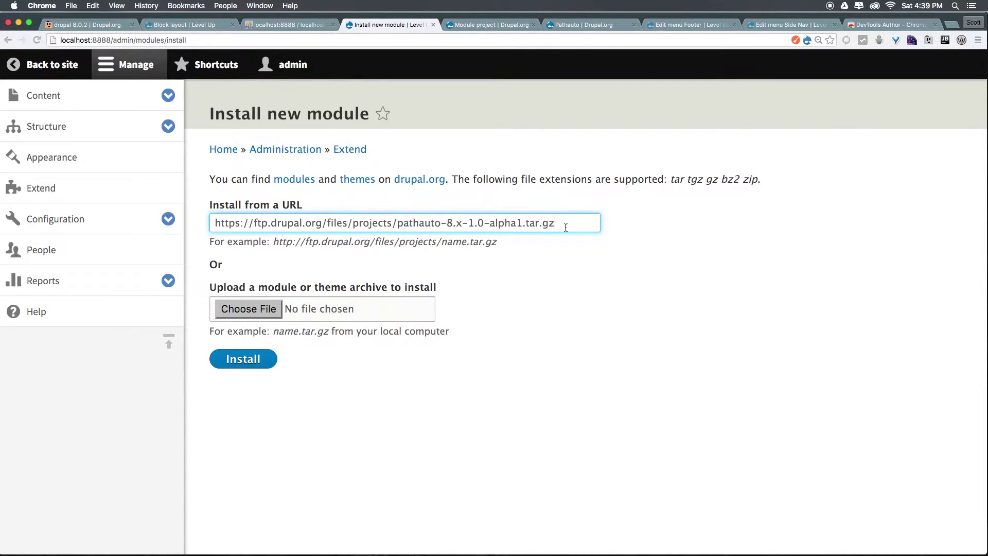
pyautogui.click(254, 365)
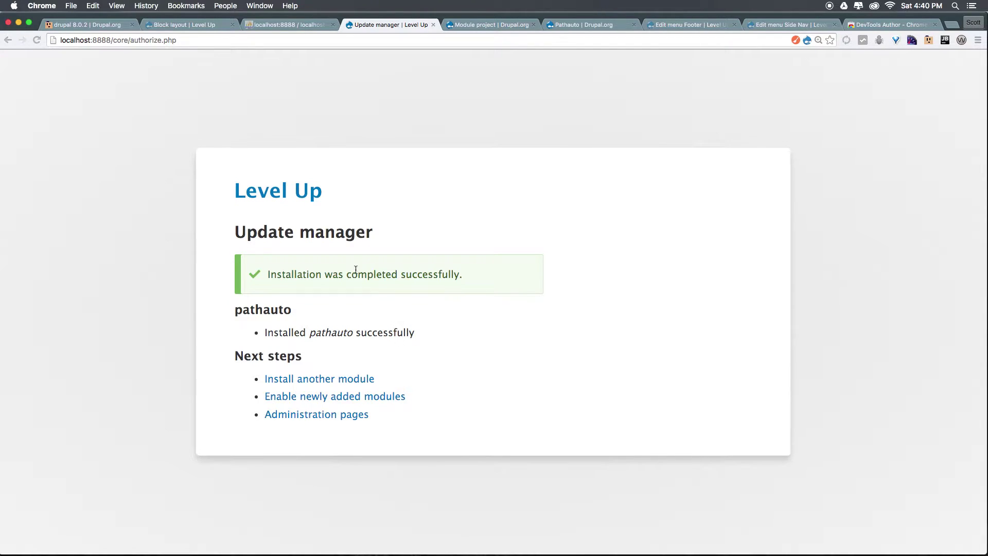
pyautogui.click(335, 396)
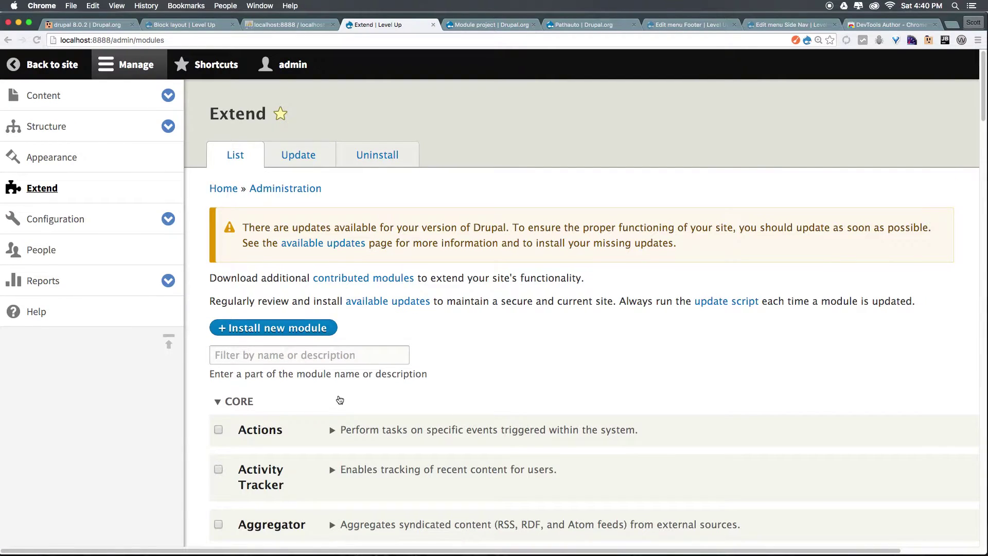
# Filter the Extend list by 'Path' and try ticking Pathauto.
pyautogui.click(264, 357)
pyautogui.write('Path')
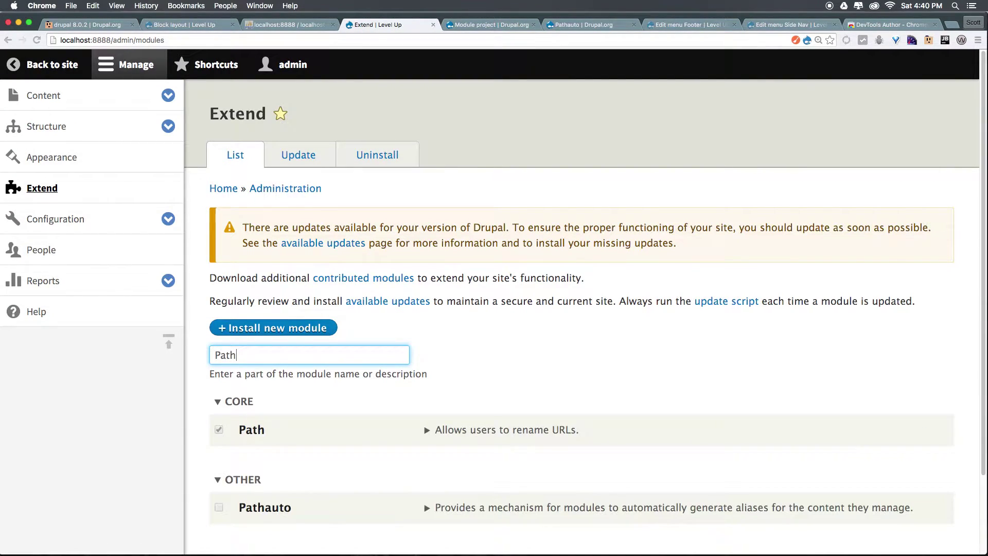
pyautogui.moveTo(579, 541)
pyautogui.scroll(-3, 607, 331)
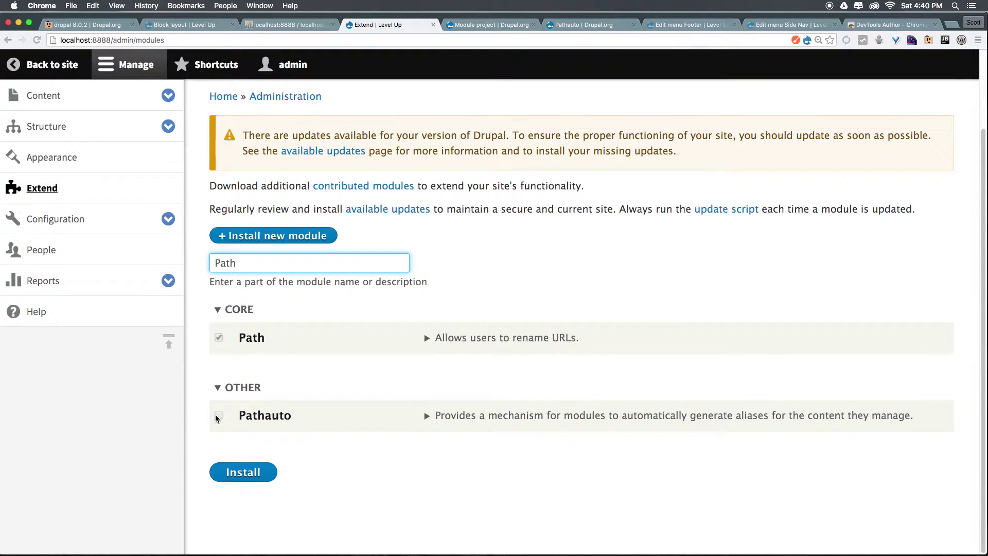
pyautogui.click(219, 423)
pyautogui.click(219, 423)
# Expand Pathauto's details to confirm Ctools and Token are missing requirements.
pyautogui.doubleClick(261, 418)
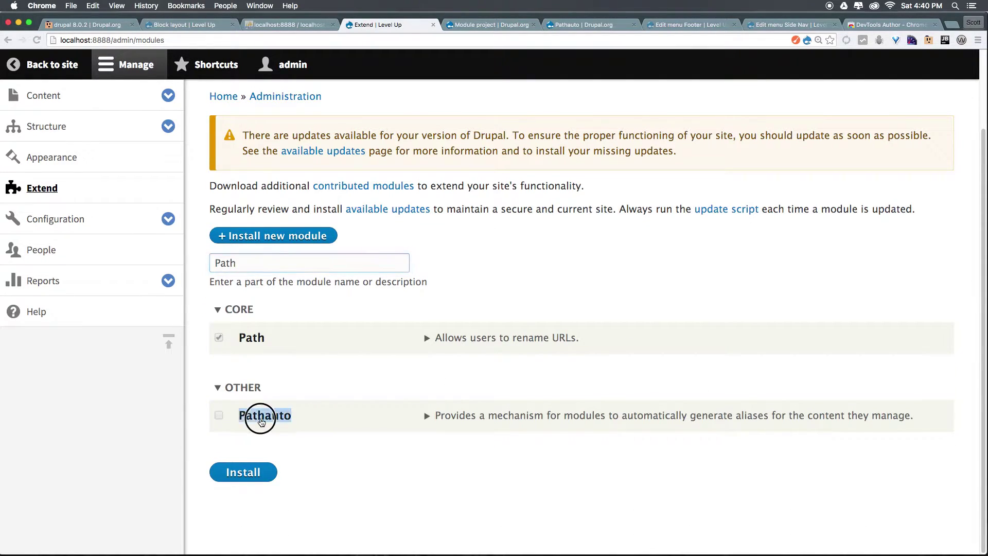
pyautogui.click(431, 418)
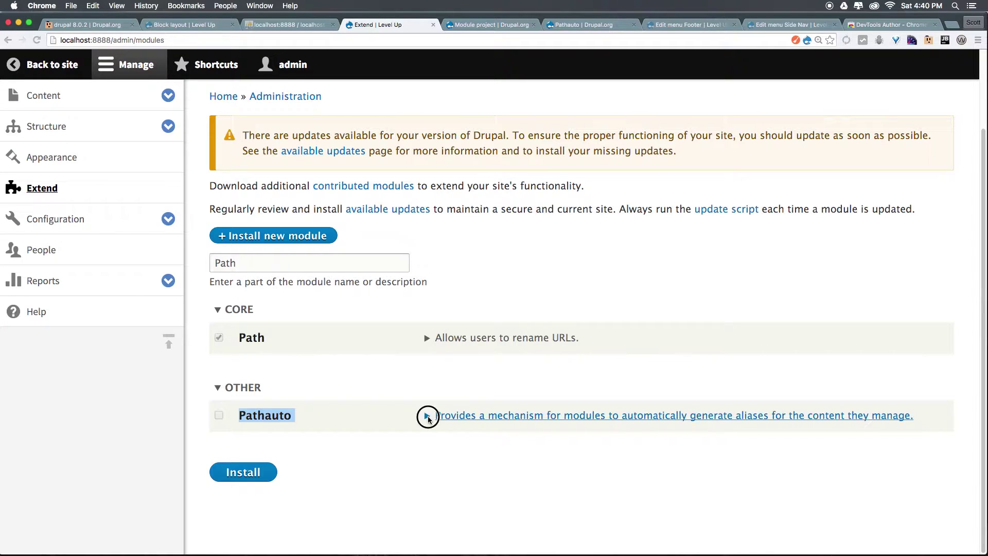
pyautogui.scroll(-2, 526, 442)
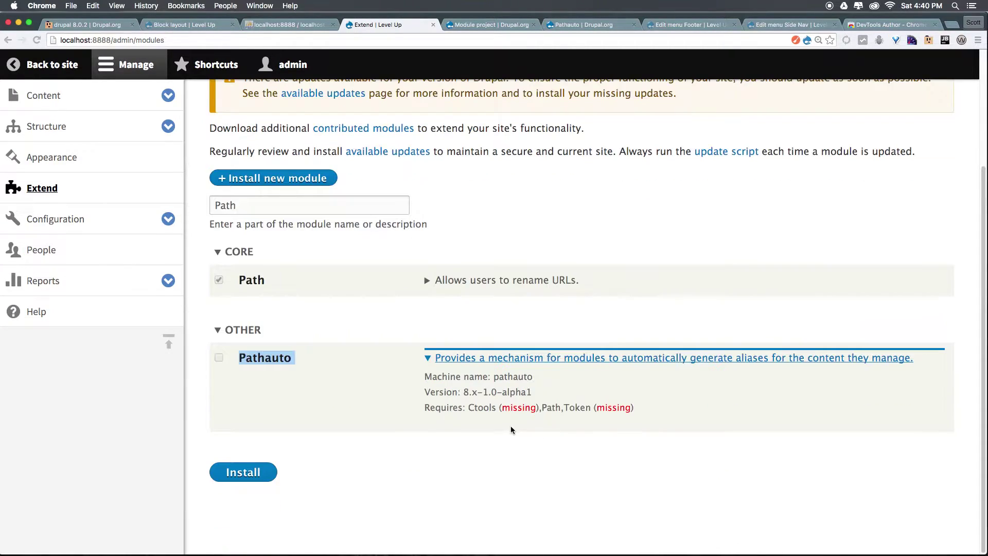
pyautogui.tripleClick(417, 410)
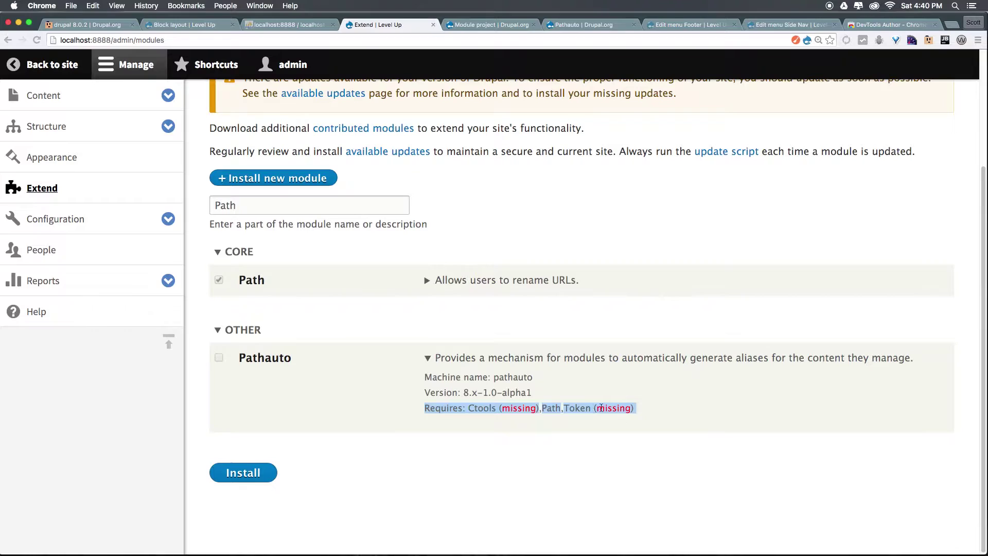
pyautogui.doubleClick(519, 408)
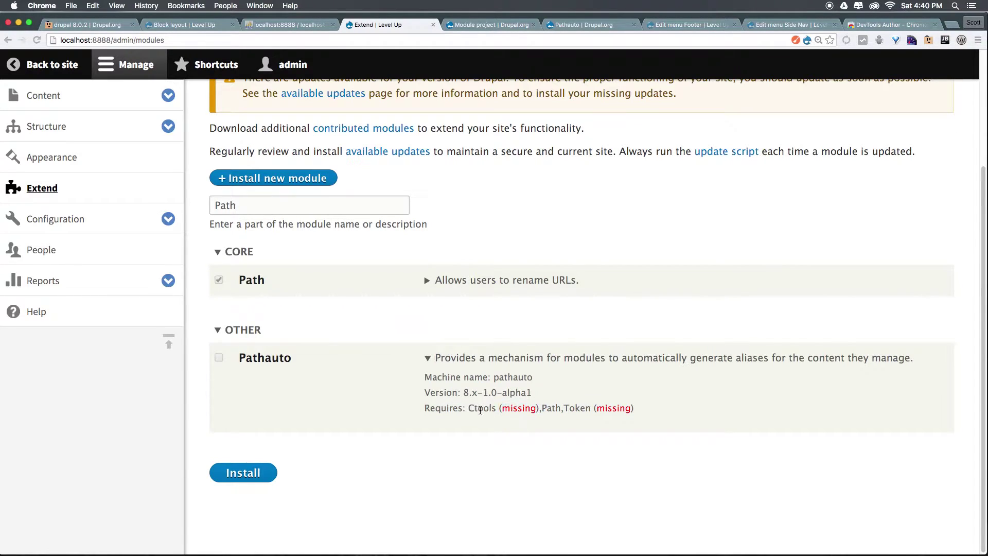
pyautogui.doubleClick(476, 408)
pyautogui.click(572, 411)
pyautogui.doubleClick(571, 408)
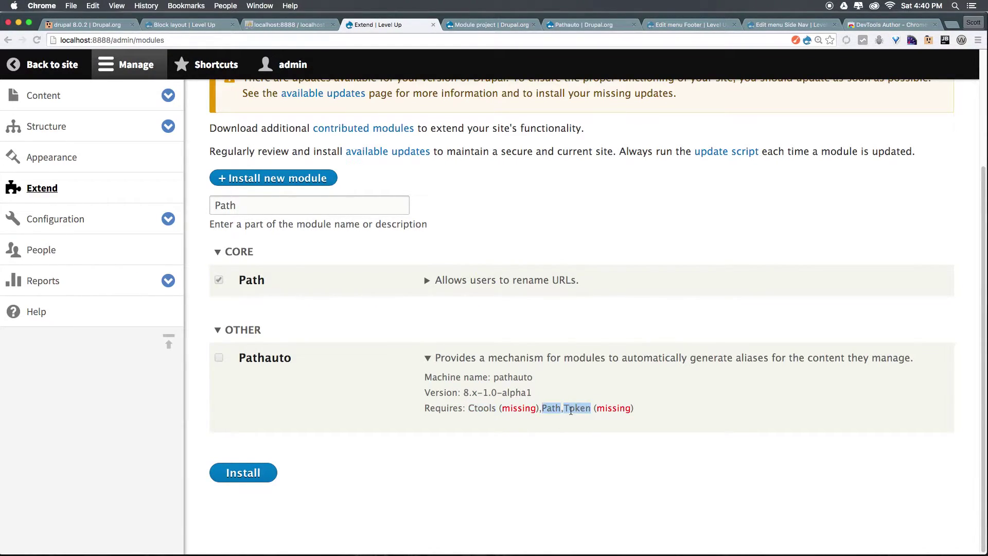
pyautogui.click(507, 24)
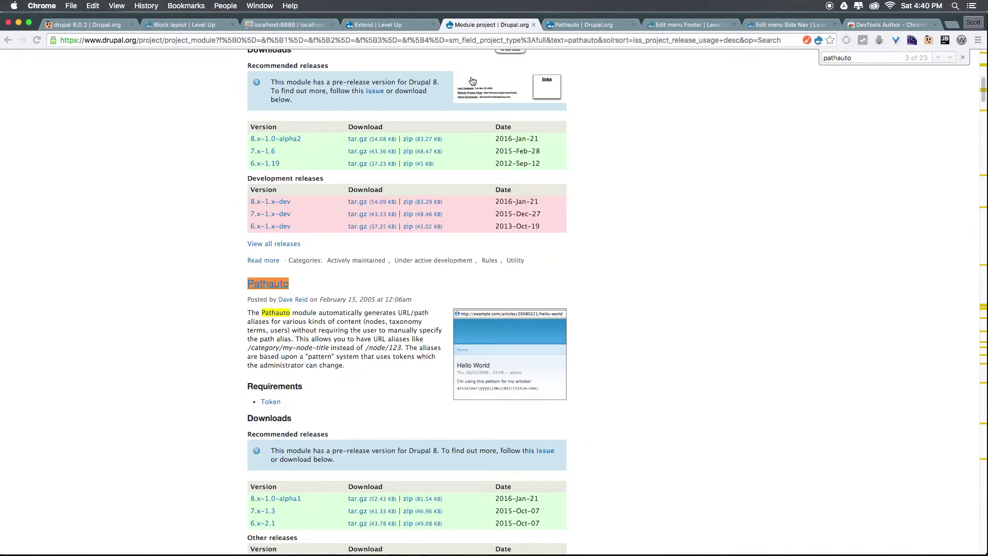
# Open the Token project page from the search results in a new tab.
pyautogui.keyDown('super'); pyautogui.click(266, 403); pyautogui.keyUp('super')
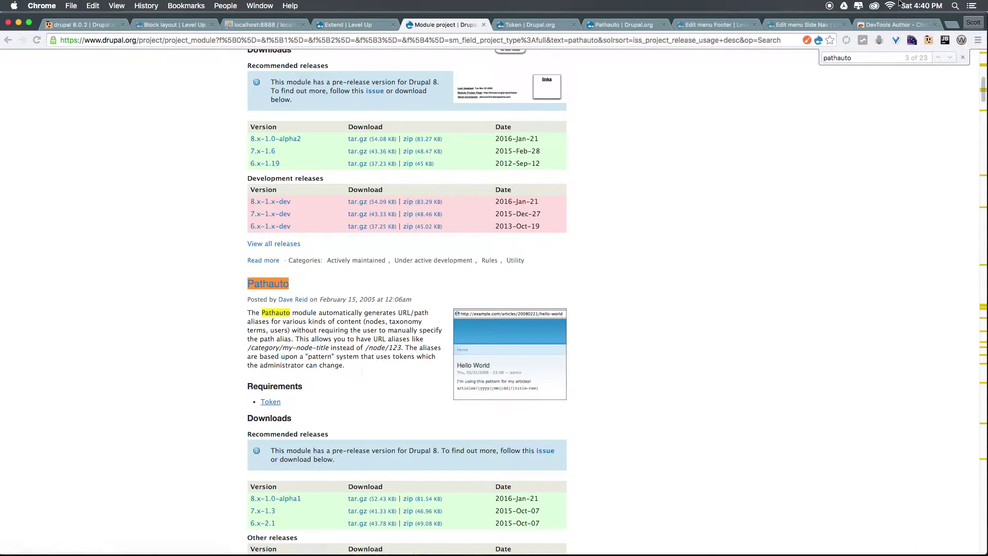
pyautogui.scroll(1, 355, 229)
pyautogui.scroll(10, 352, 232)
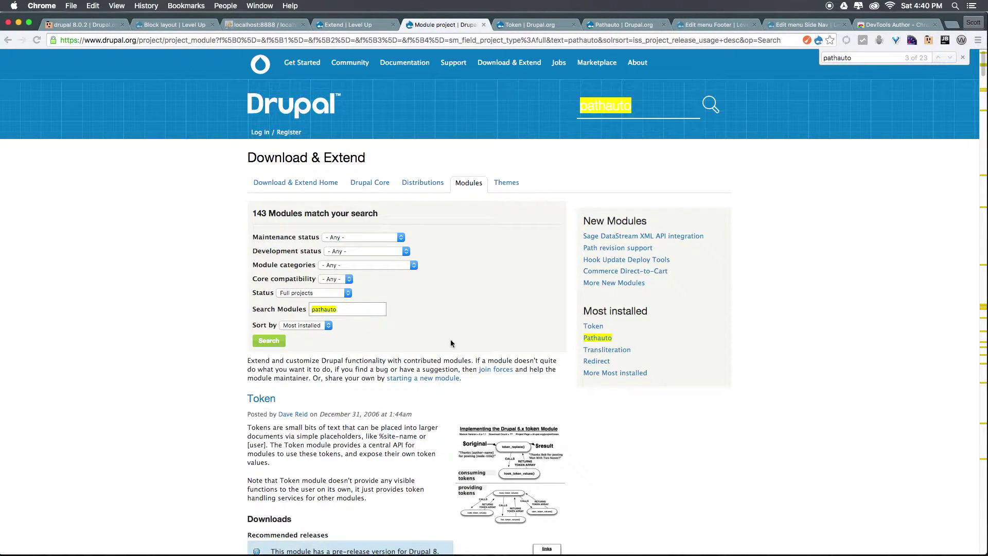
pyautogui.scroll(-5, 450, 338)
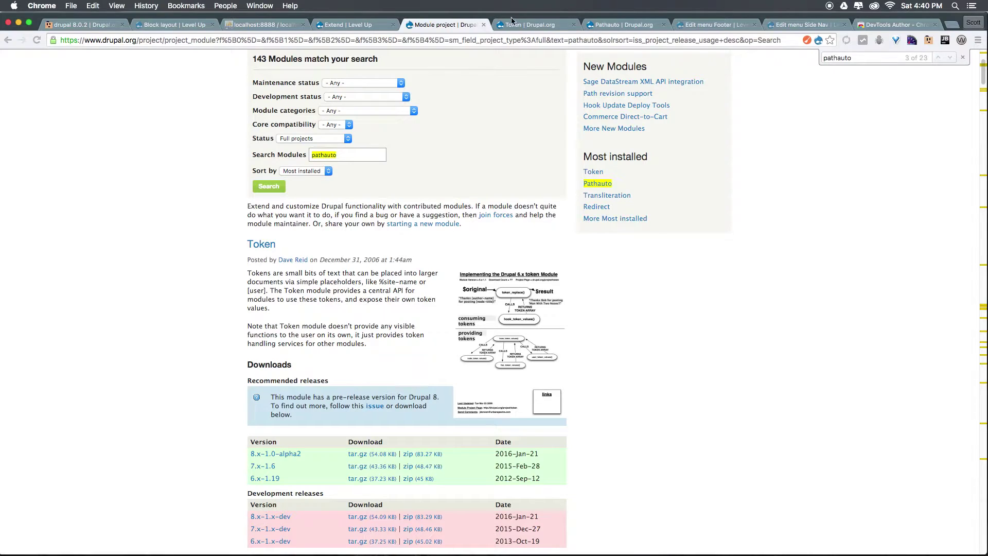
# Search for 'ctools', open Chaos tool suite, and copy its 8.x-3.0-alpha23 tar.gz link.
pyautogui.doubleClick(373, 155)
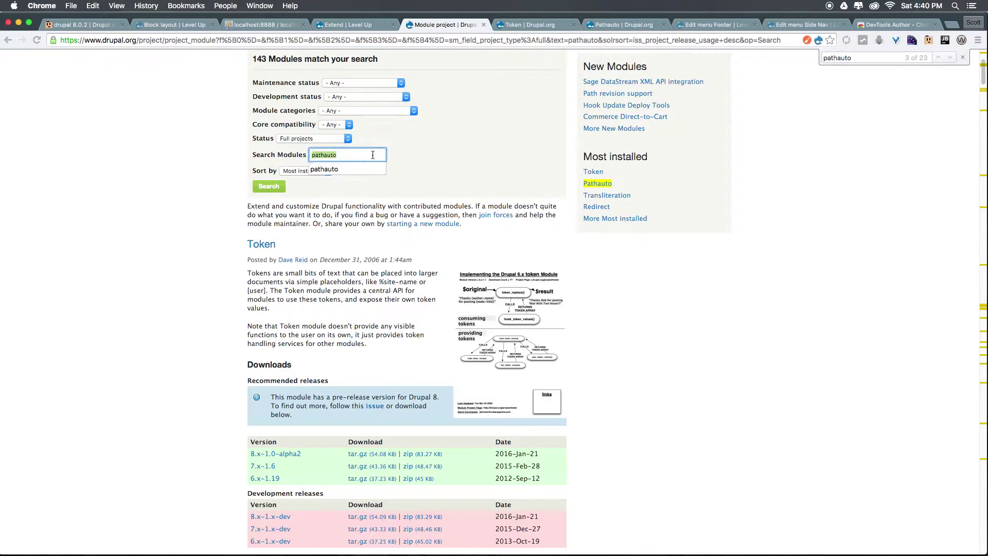
pyautogui.write('ctools')
pyautogui.press('Return')
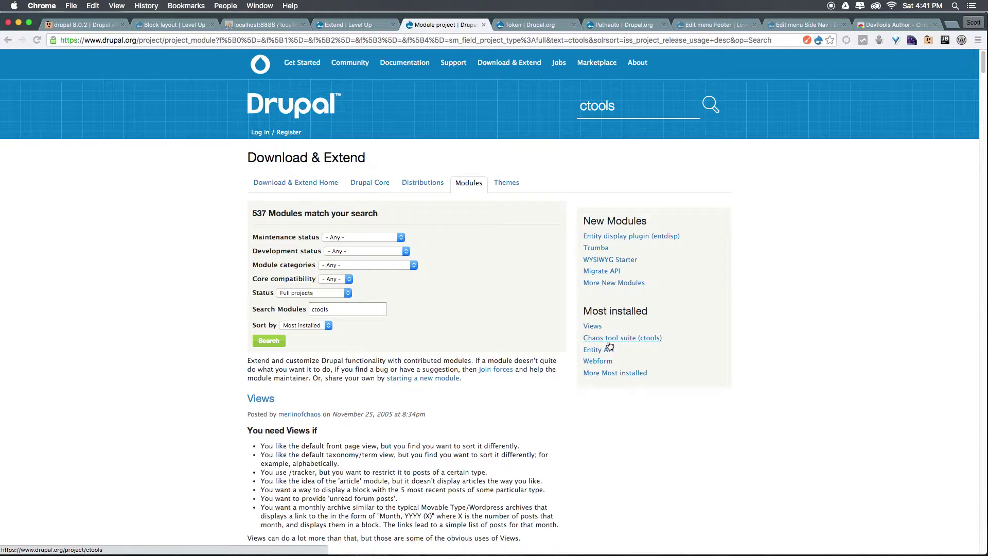
pyautogui.click(609, 342)
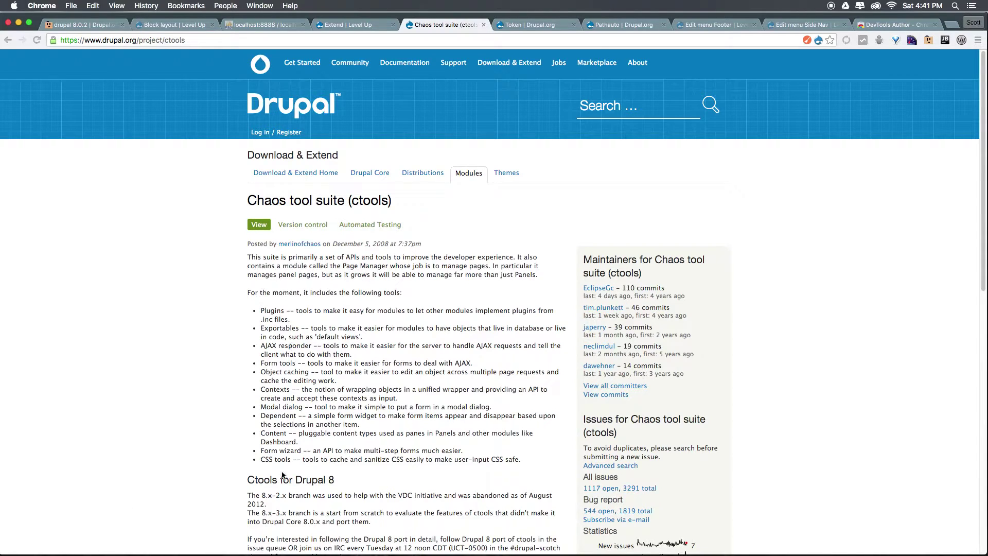
pyautogui.scroll(-10, 282, 471)
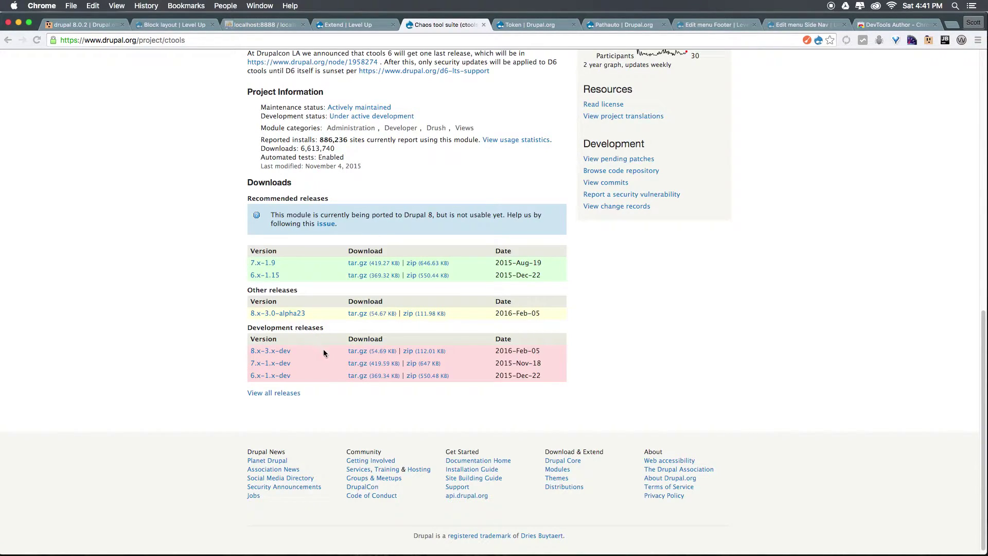
pyautogui.rightClick(360, 317)
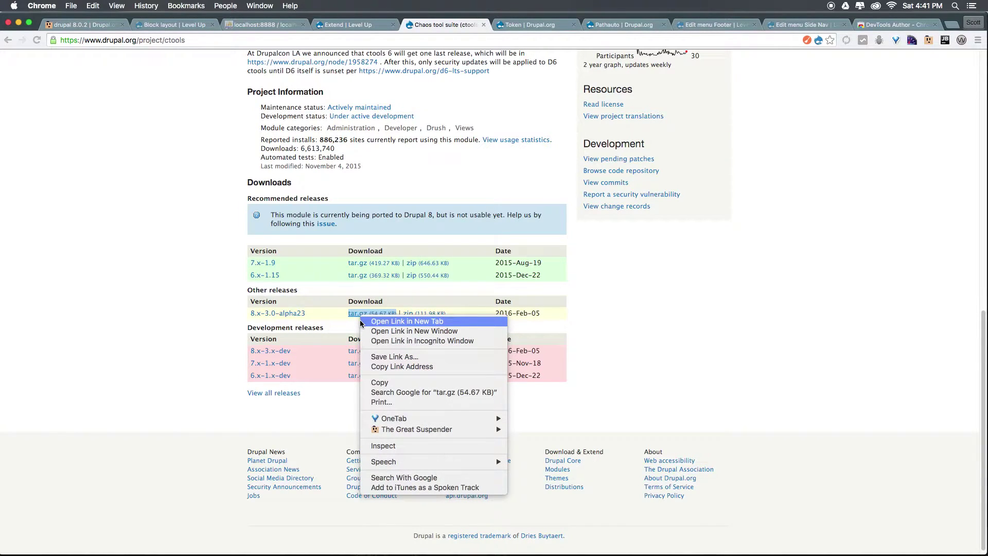
pyautogui.click(396, 368)
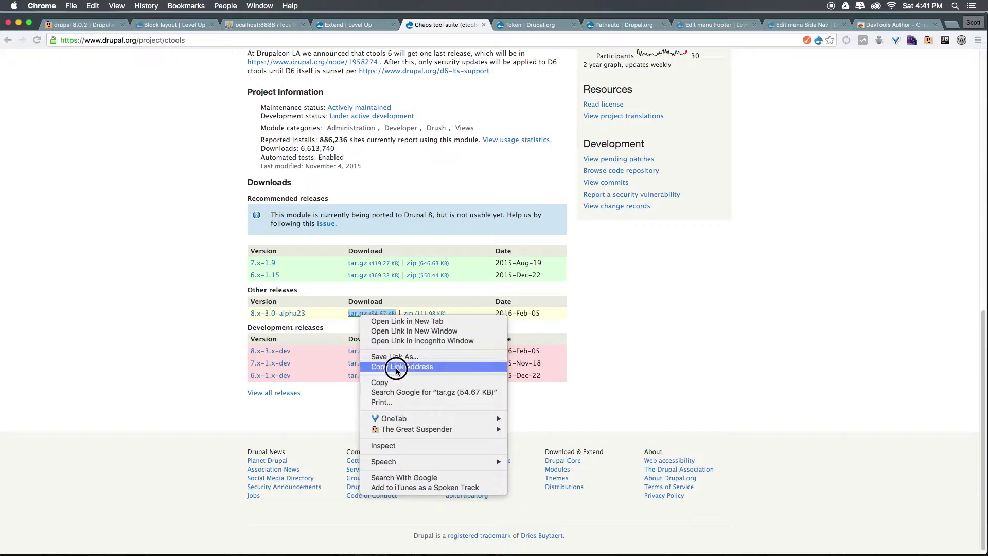
# Install Ctools 8.x-3.0-alpha23 by pasting its tar.gz address into Install from a URL.
pyautogui.click(355, 26)
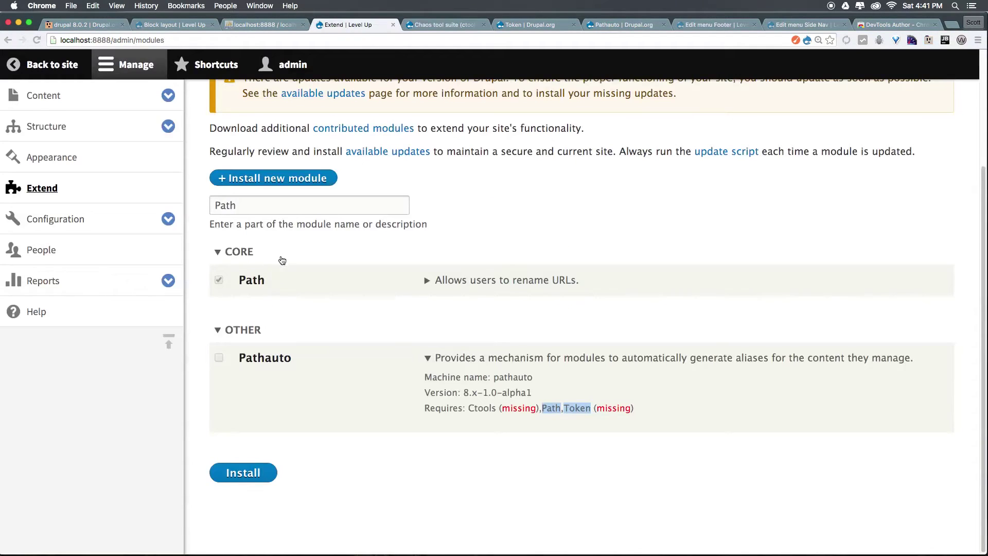
pyautogui.click(289, 177)
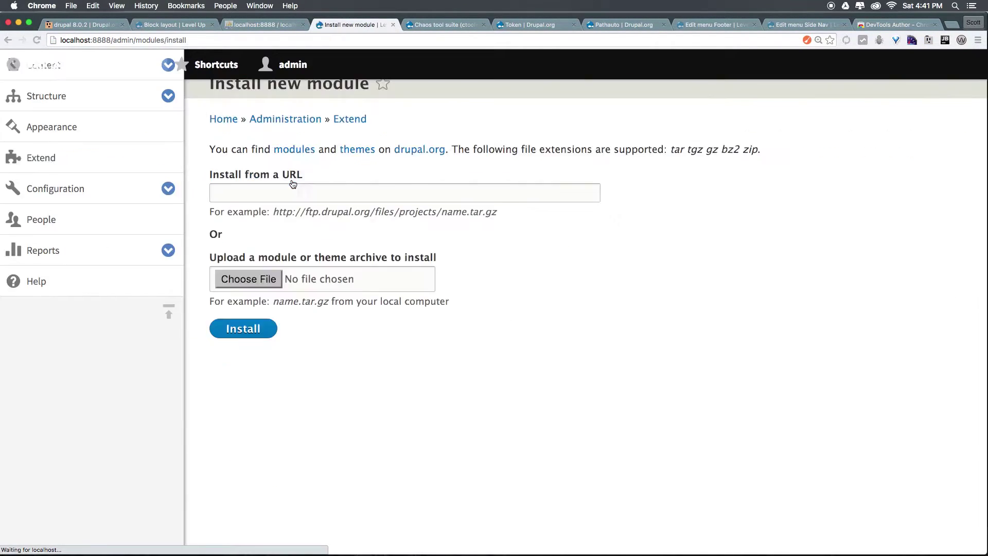
pyautogui.click(288, 222)
pyautogui.press('super+v')
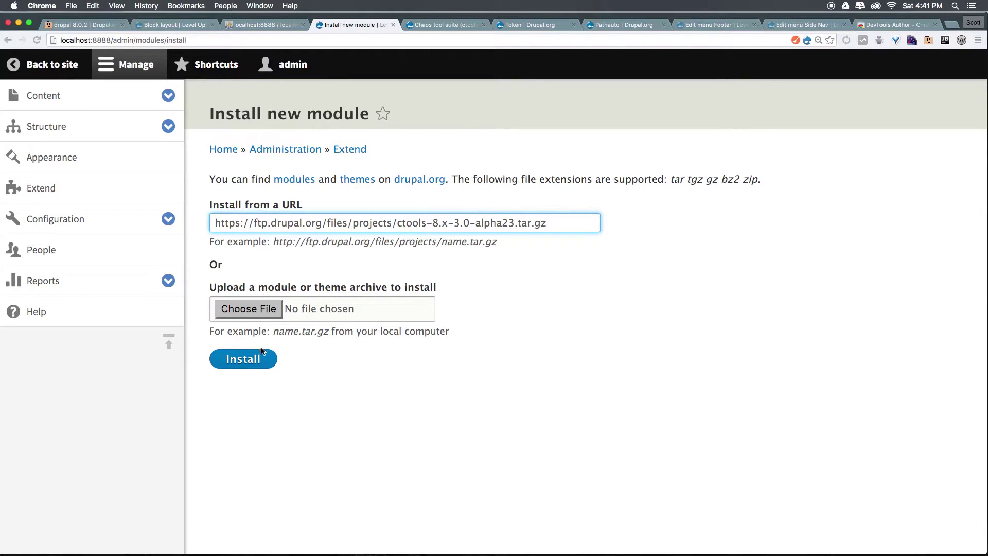
pyautogui.click(261, 358)
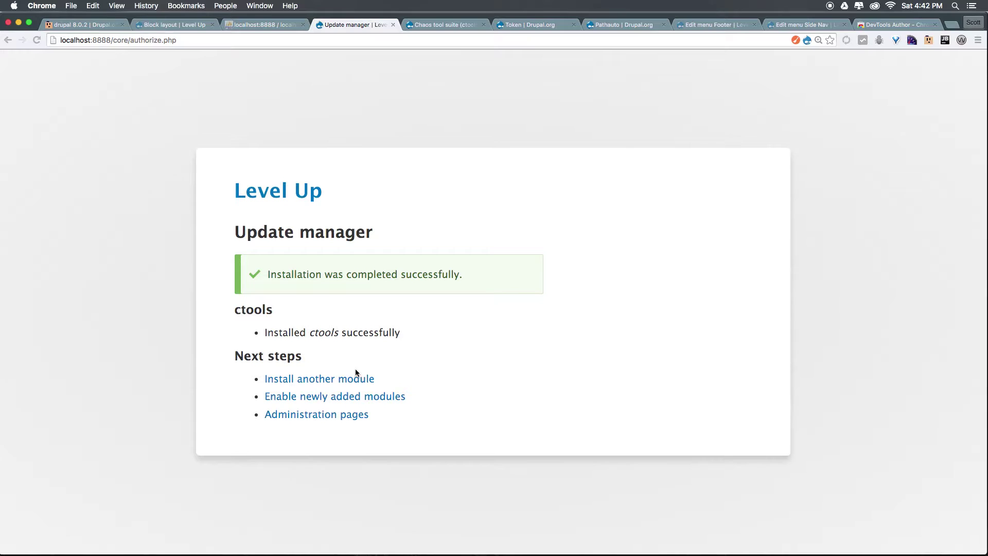
pyautogui.click(360, 379)
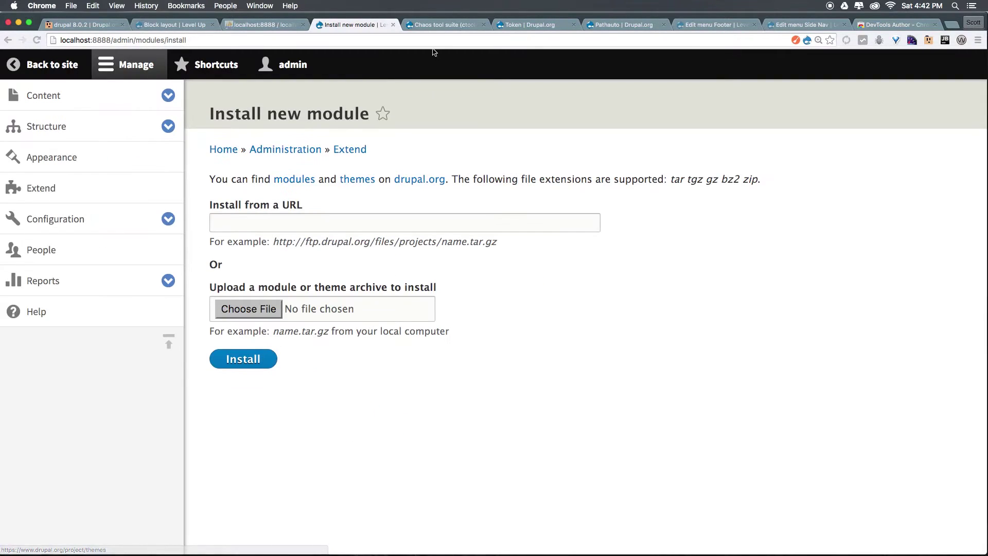
pyautogui.click(516, 25)
# Copy the Token 8.x-1.0-alpha2 tar.gz link address.
pyautogui.scroll(-10, 369, 277)
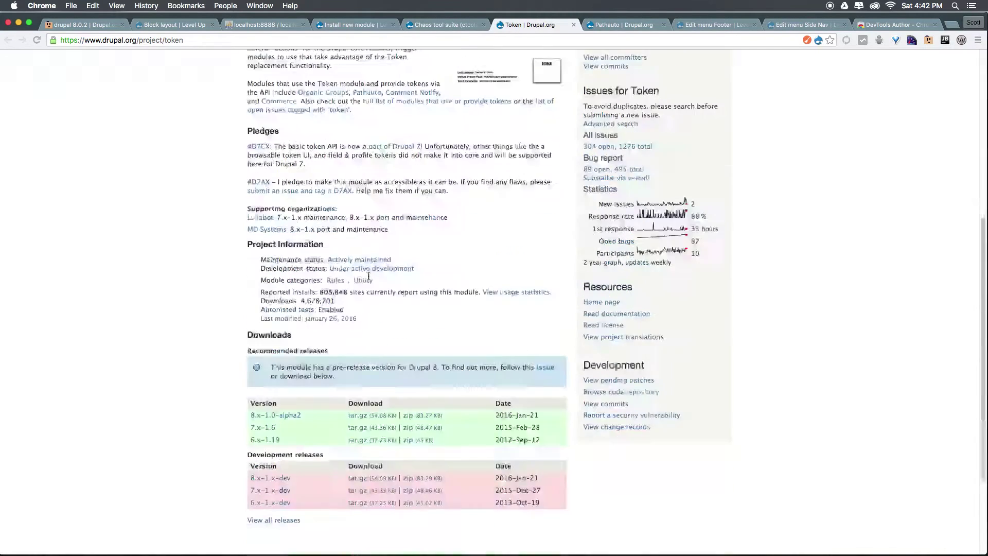
pyautogui.rightClick(349, 284)
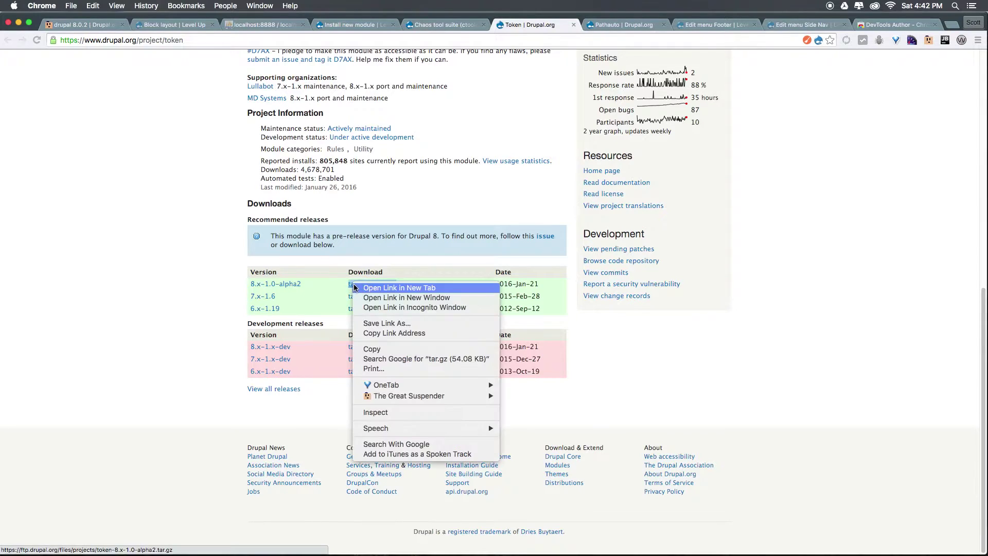
pyautogui.click(377, 333)
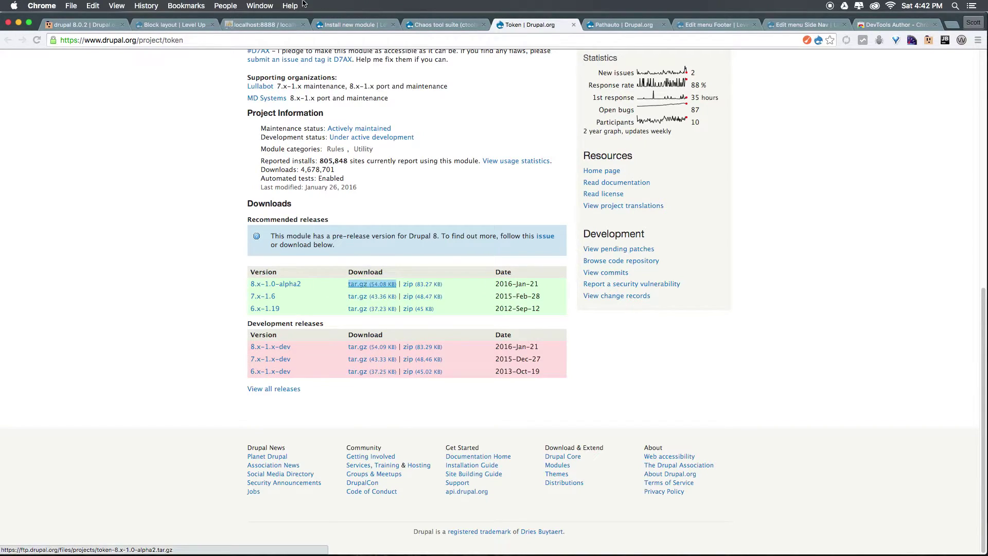
# Paste the Token address into Install from a URL and install it.
pyautogui.click(432, 26)
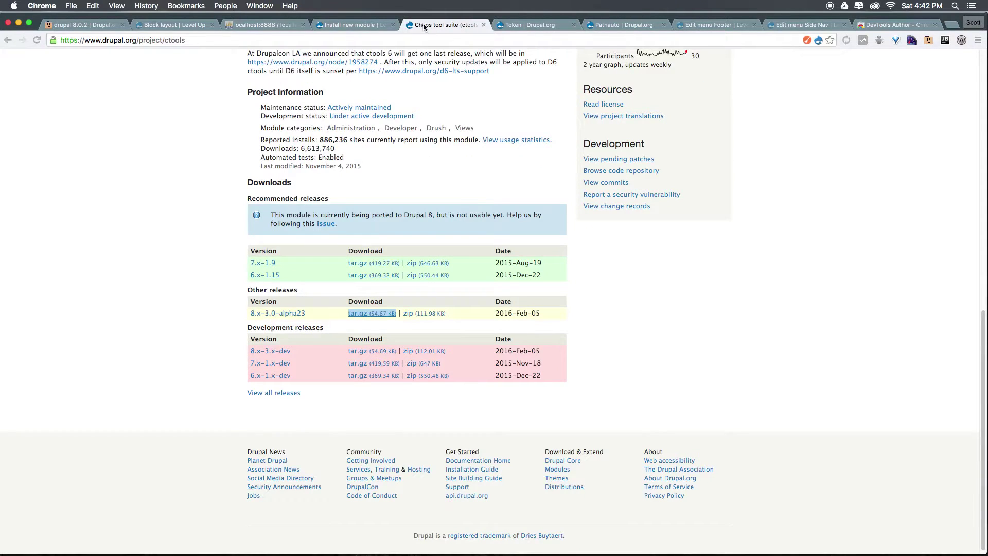
pyautogui.click(332, 25)
pyautogui.rightClick(262, 219)
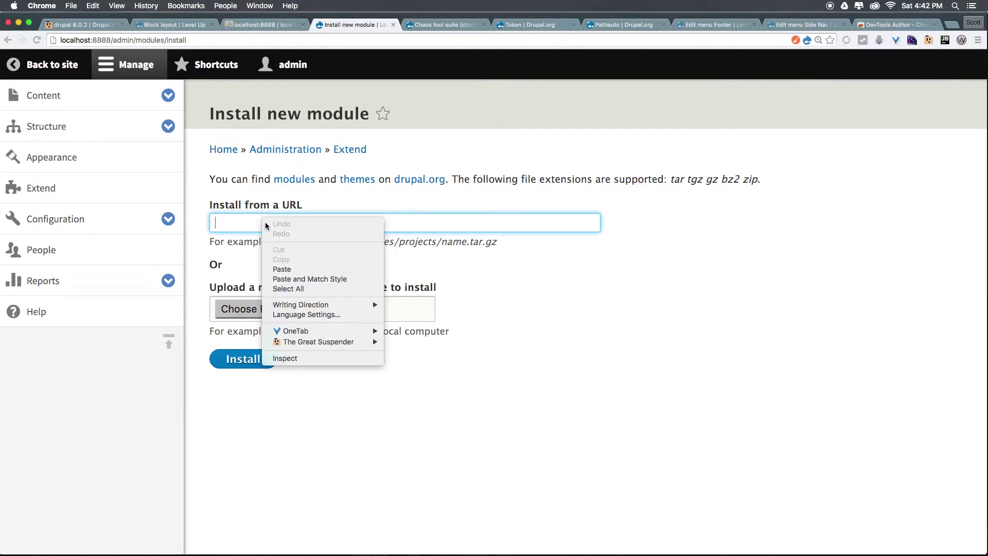
pyautogui.click(286, 273)
pyautogui.click(260, 358)
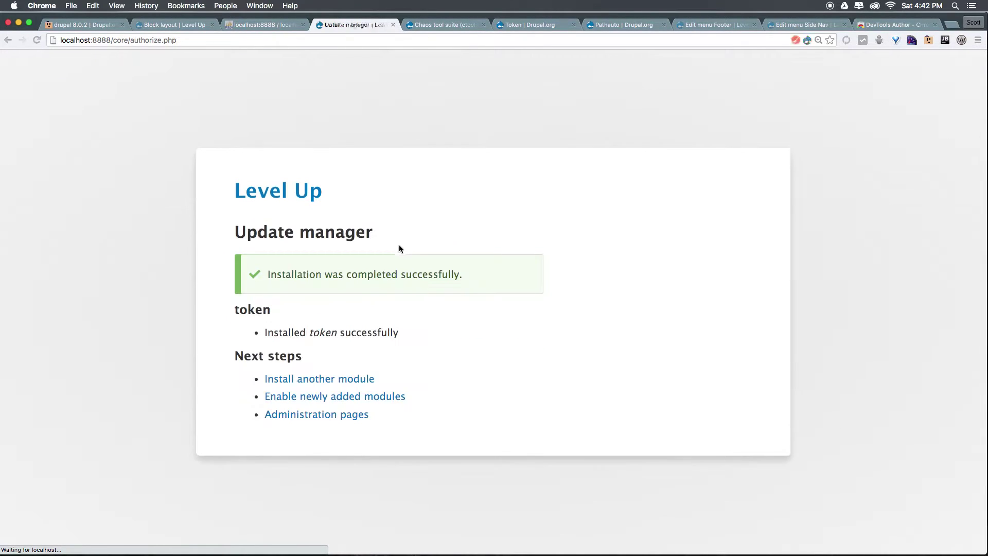
# Tick Chaos tools, Token and Pathauto in the module list and enable them.
pyautogui.click(332, 399)
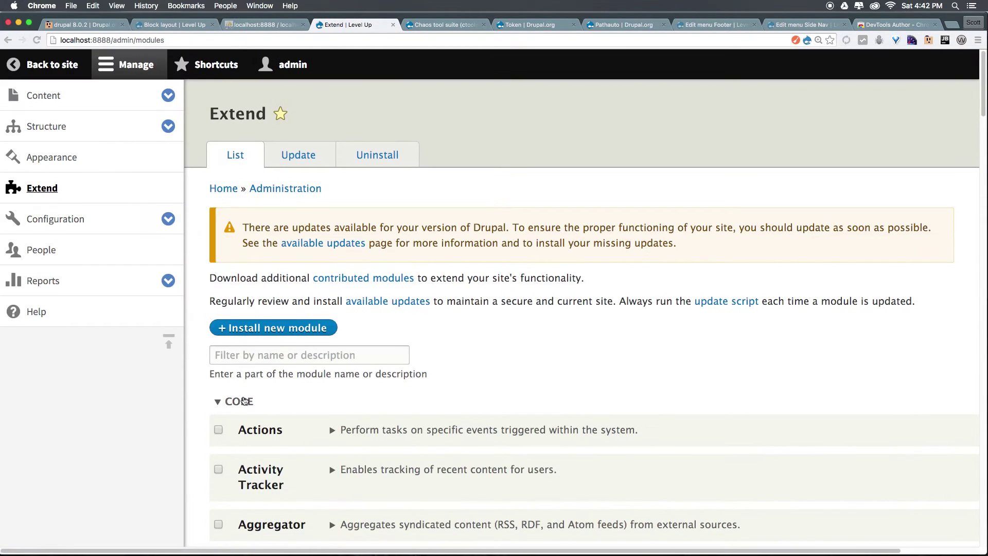
pyautogui.scroll(-10, 227, 396)
pyautogui.scroll(-20, 227, 397)
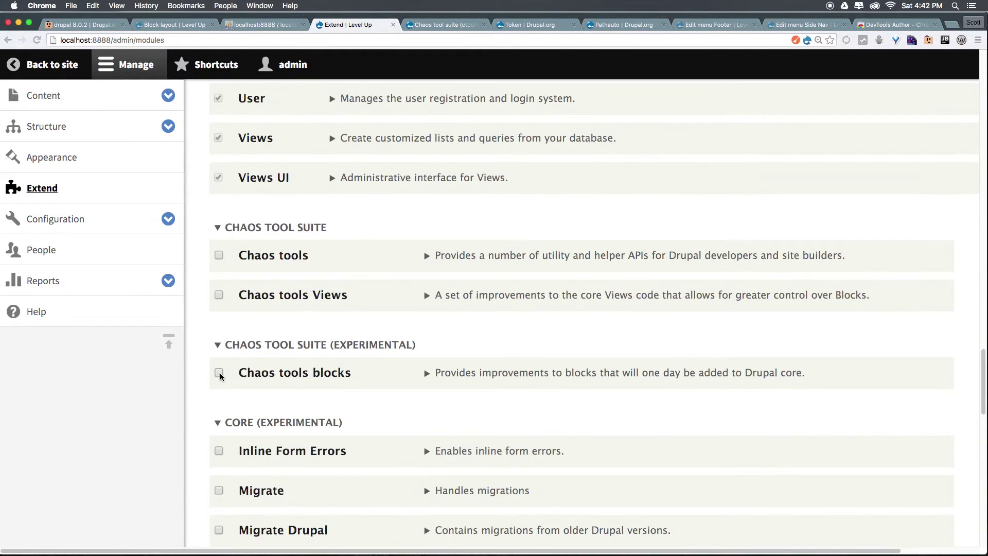
pyautogui.click(215, 258)
pyautogui.scroll(-6, 458, 372)
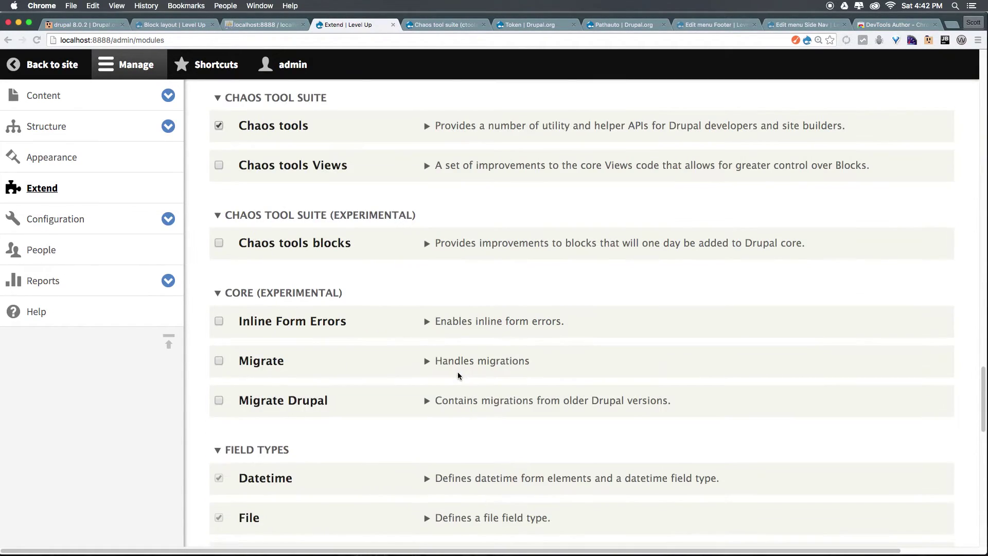
pyautogui.scroll(-12, 458, 371)
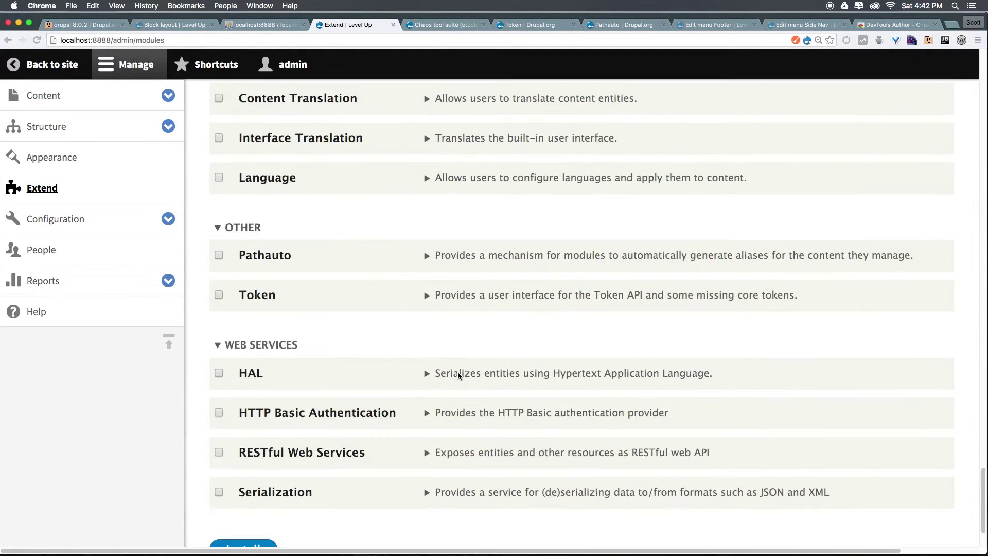
pyautogui.click(219, 295)
pyautogui.click(218, 255)
pyautogui.scroll(-2, 374, 407)
pyautogui.click(263, 465)
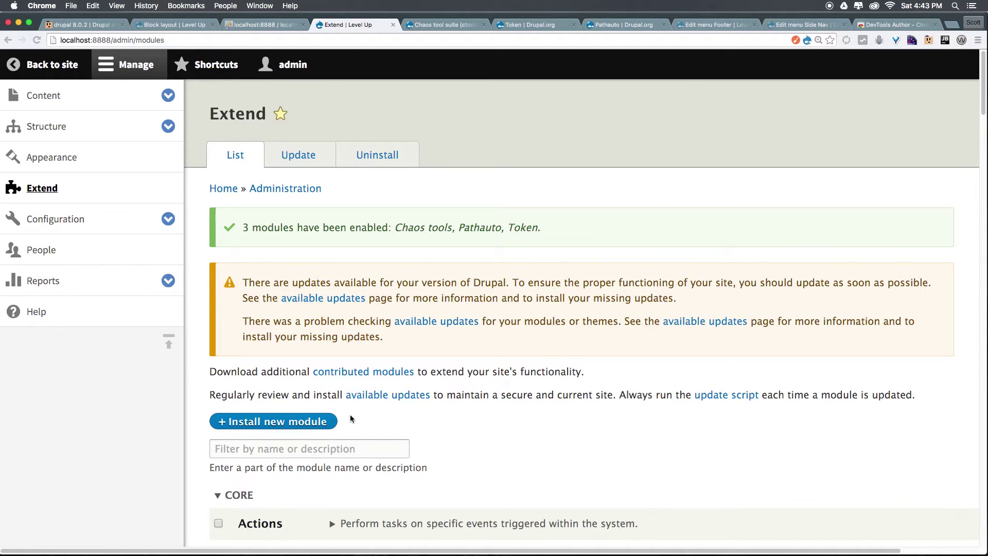
# Scroll through the Extend module list below the 3-modules-enabled confirmation.
pyautogui.scroll(-20, 351, 415)
pyautogui.scroll(-15, 339, 438)
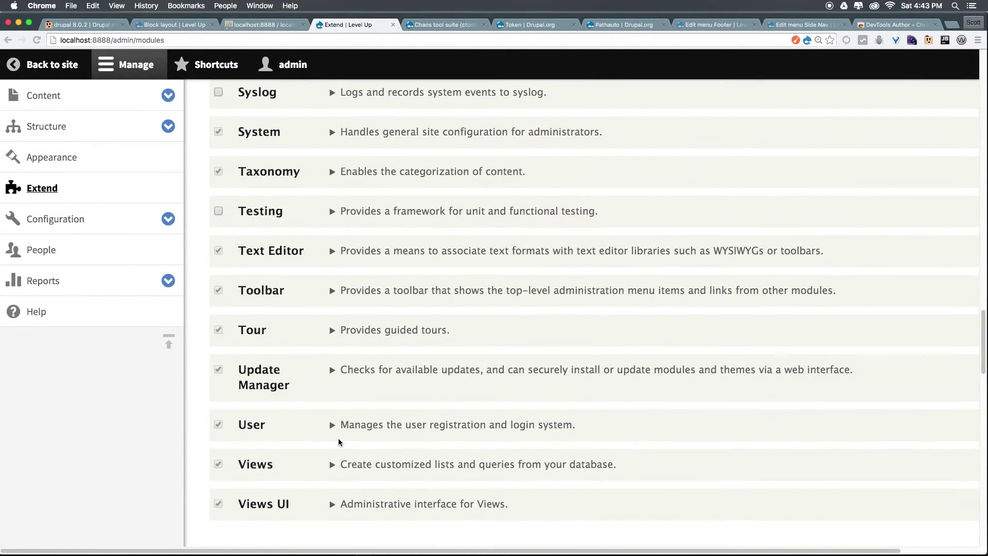
pyautogui.scroll(18, 221, 308)
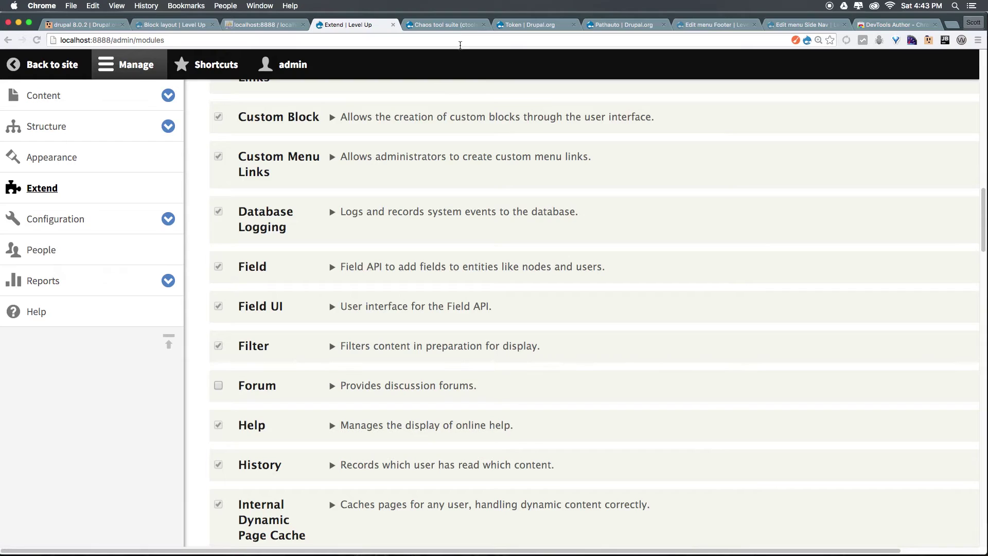
# Open drupal.org's full Modules directory and note its 33,123 modules count.
pyautogui.click(478, 24)
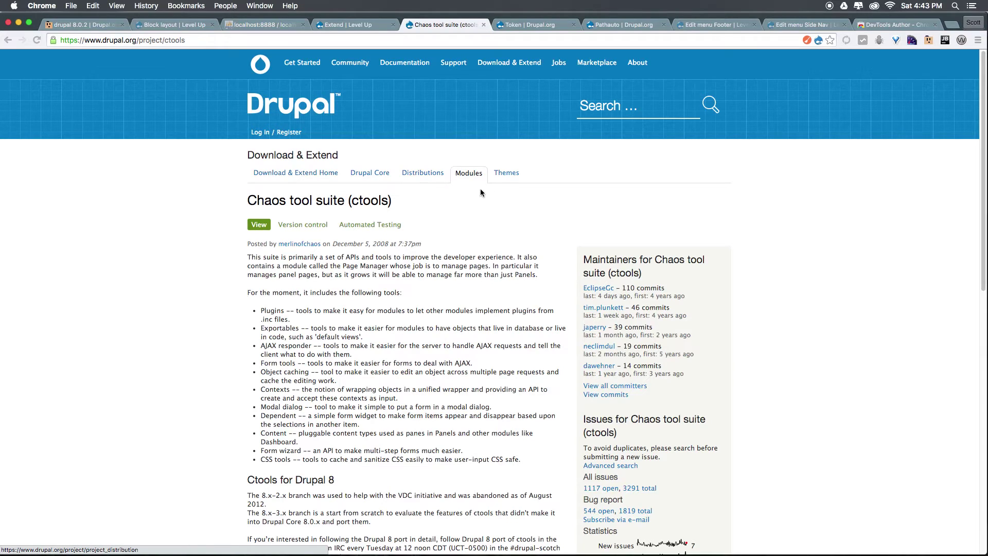
pyautogui.click(462, 176)
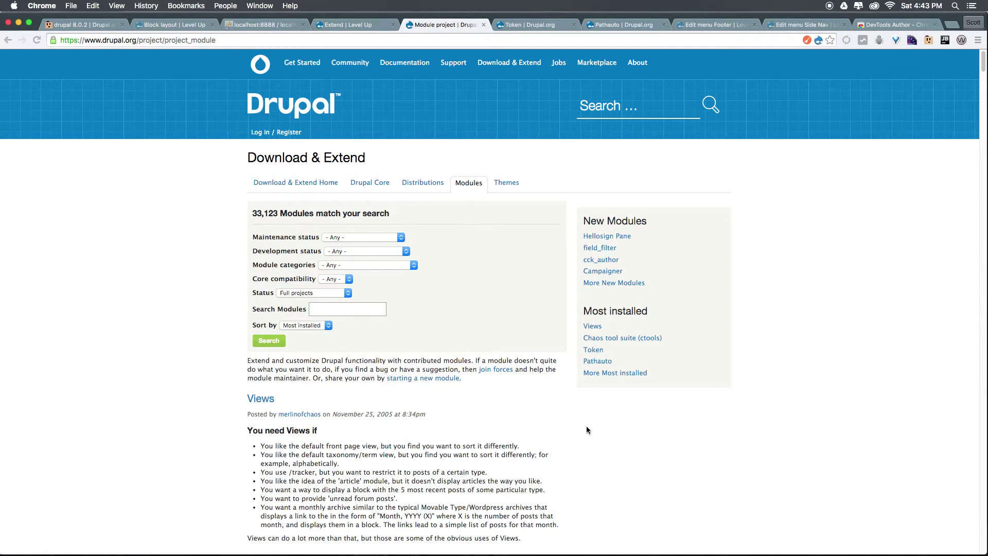
pyautogui.scroll(-5, 429, 362)
pyautogui.scroll(5, 388, 298)
pyautogui.scroll(-5, 390, 295)
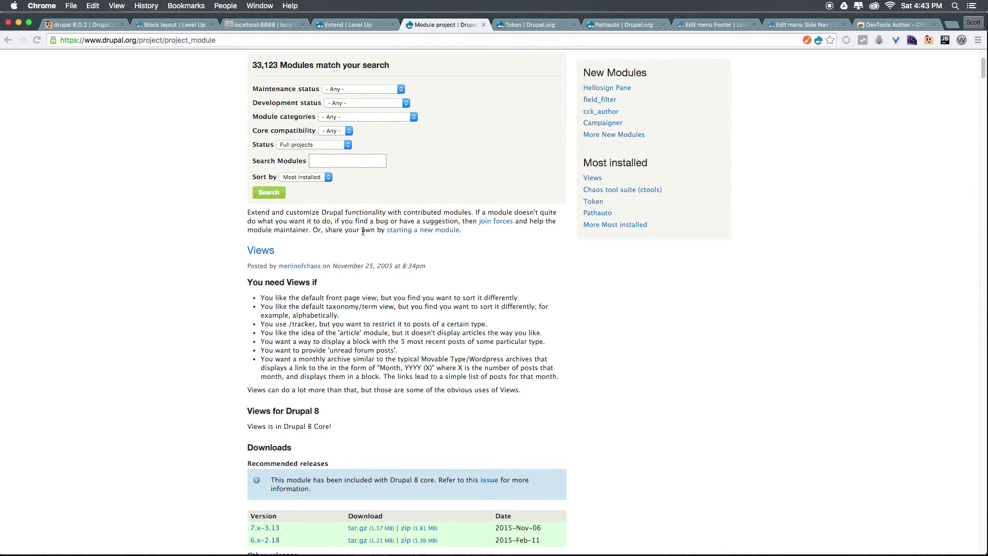
pyautogui.moveTo(251, 63); pyautogui.dragTo(321, 52)
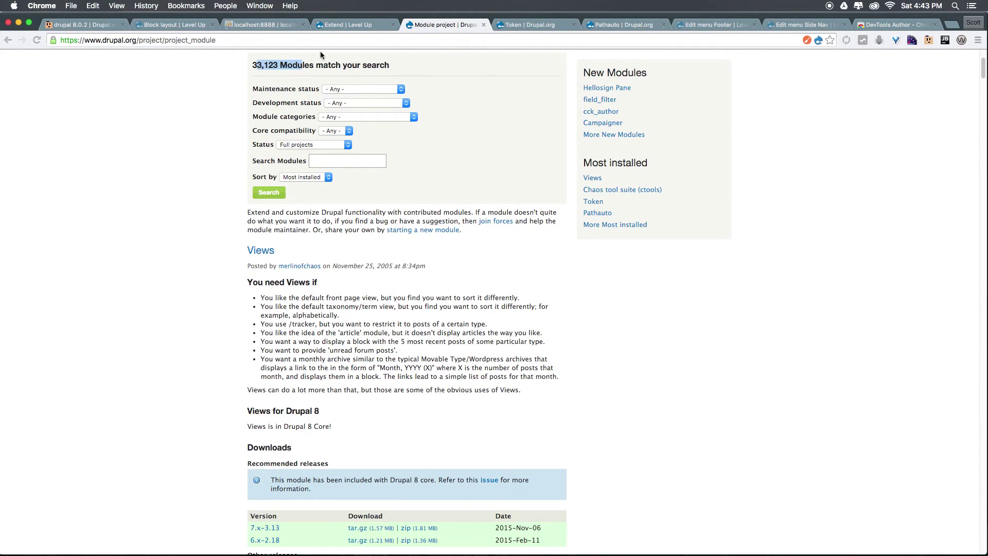
pyautogui.click(347, 62)
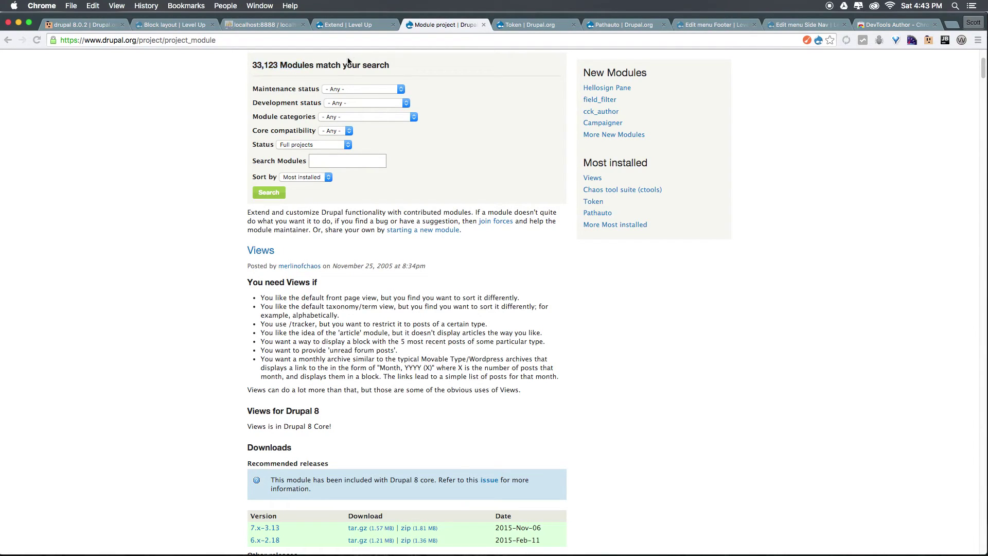
# Return to the Extend | Level Up browser tab showing the site's module list.
pyautogui.click(378, 25)
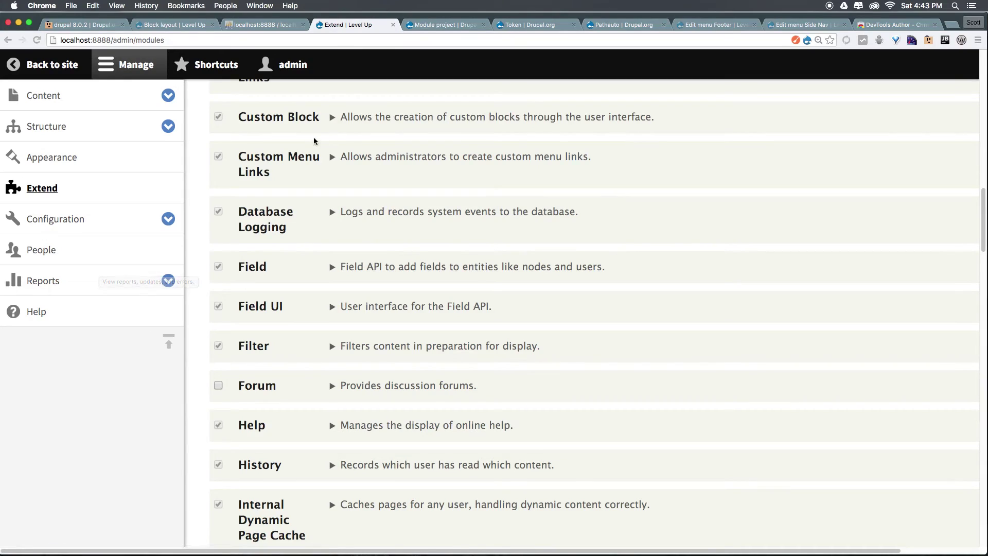